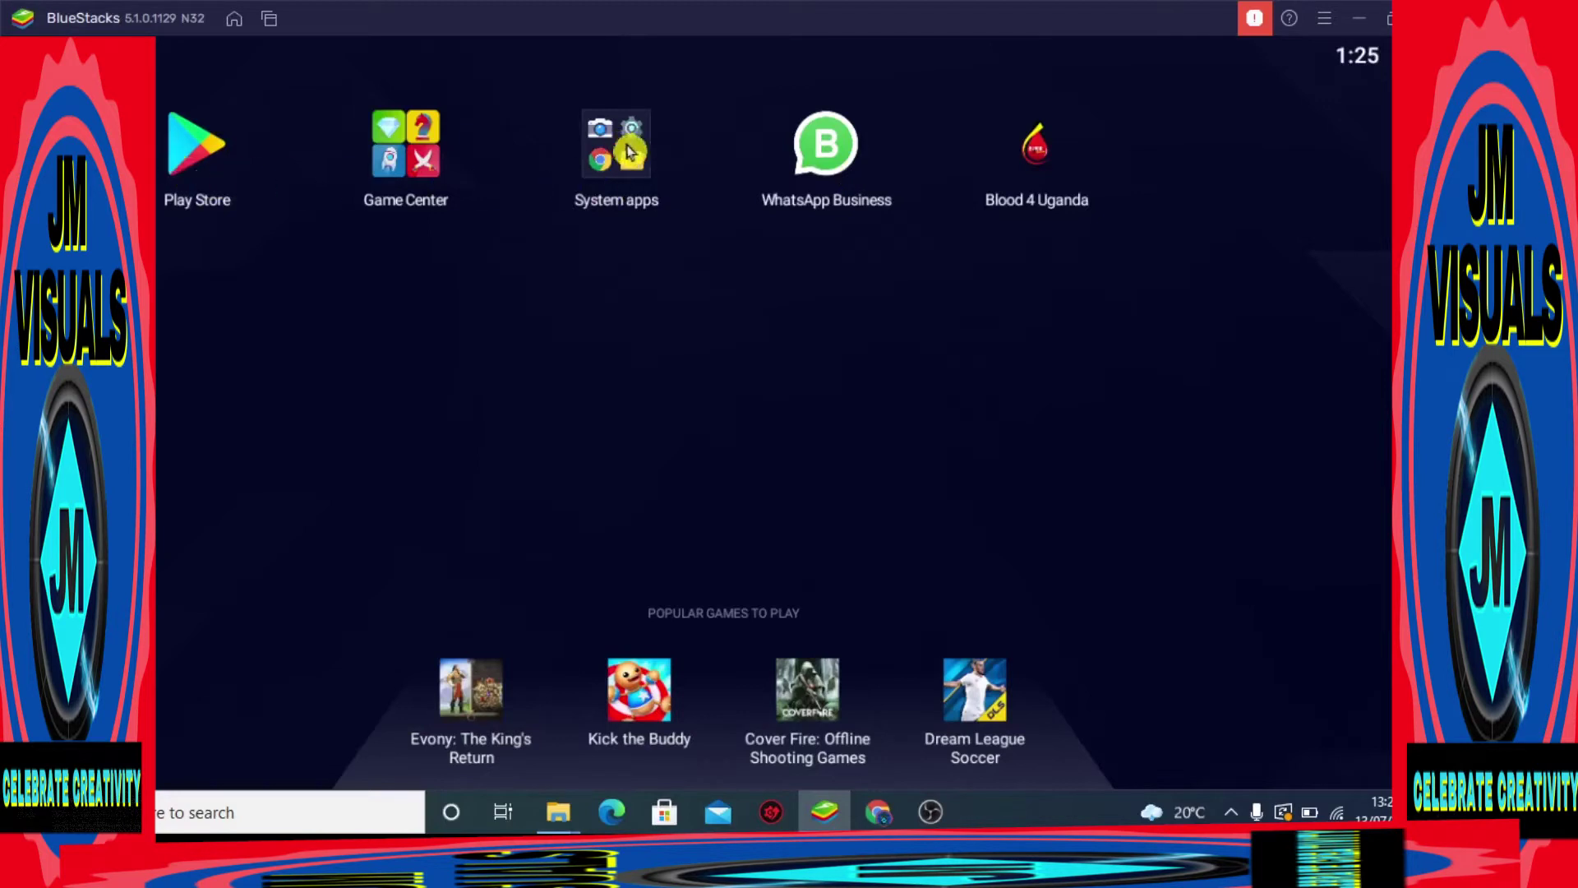
- Launch Media Manager from System apps and browse the Pictures, Videos, Audios, Others and All tabs
{"action": "left_click", "coordinate": [631, 153]}
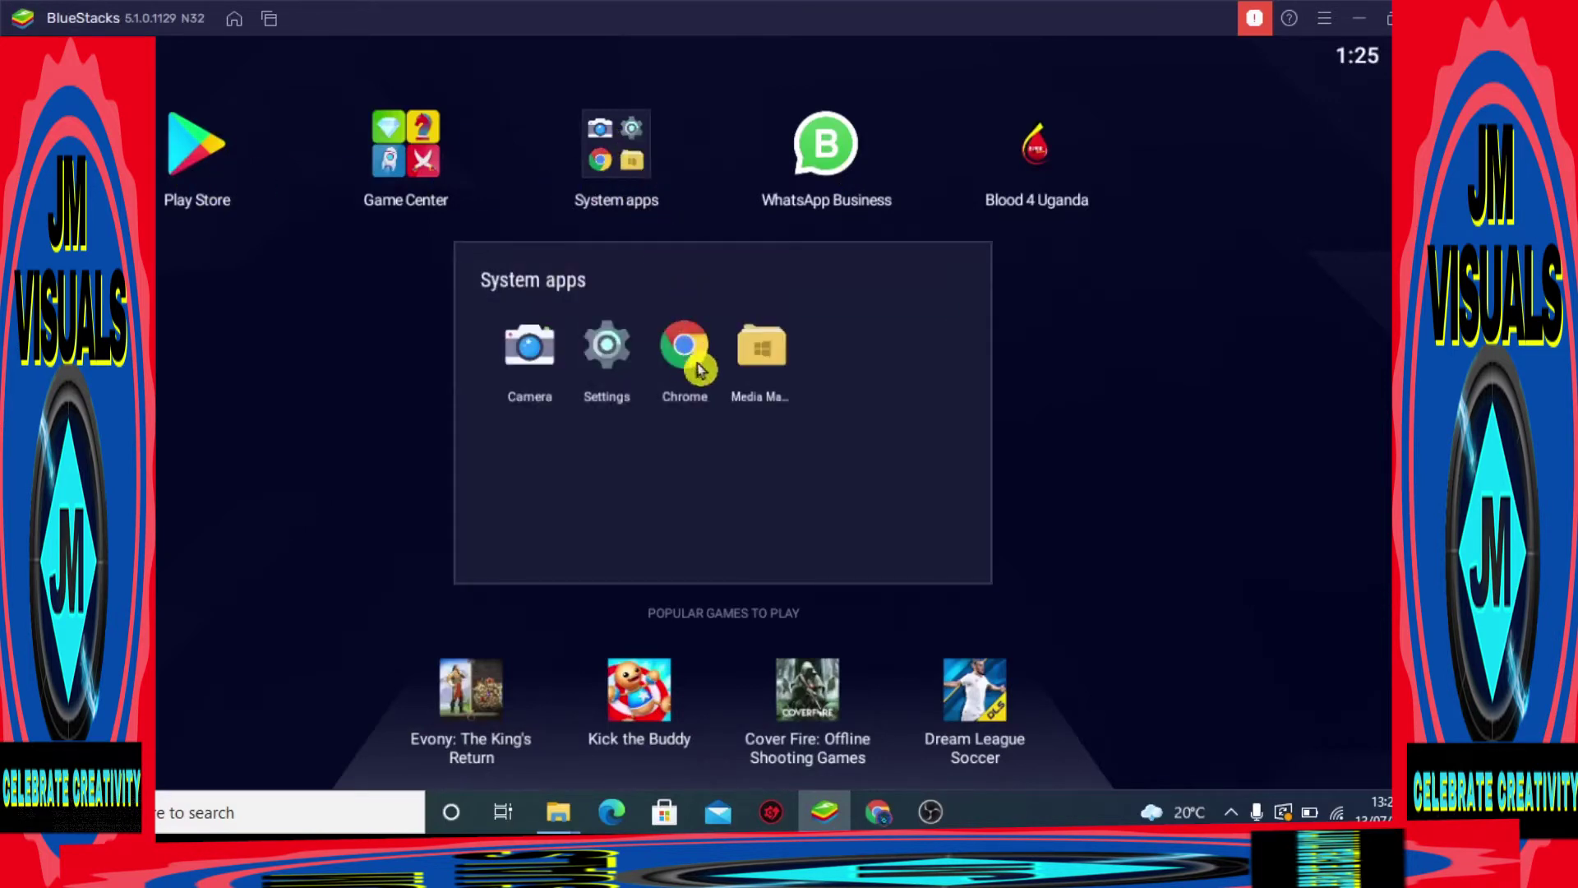
{"action": "left_click", "coordinate": [760, 360]}
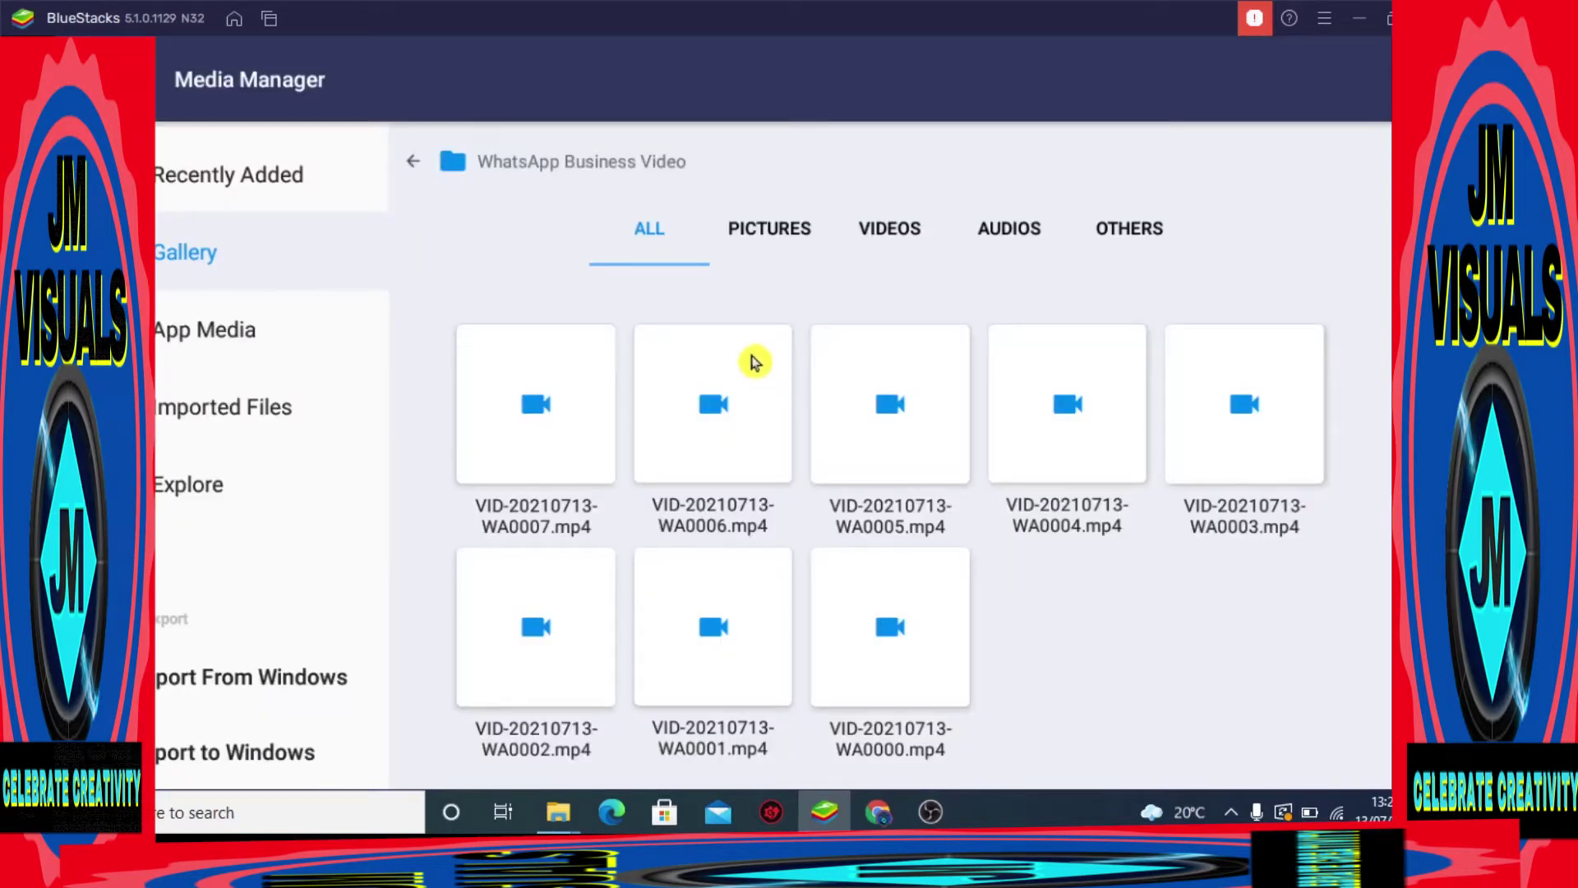
{"action": "left_click", "coordinate": [783, 236]}
{"action": "left_click", "coordinate": [900, 242]}
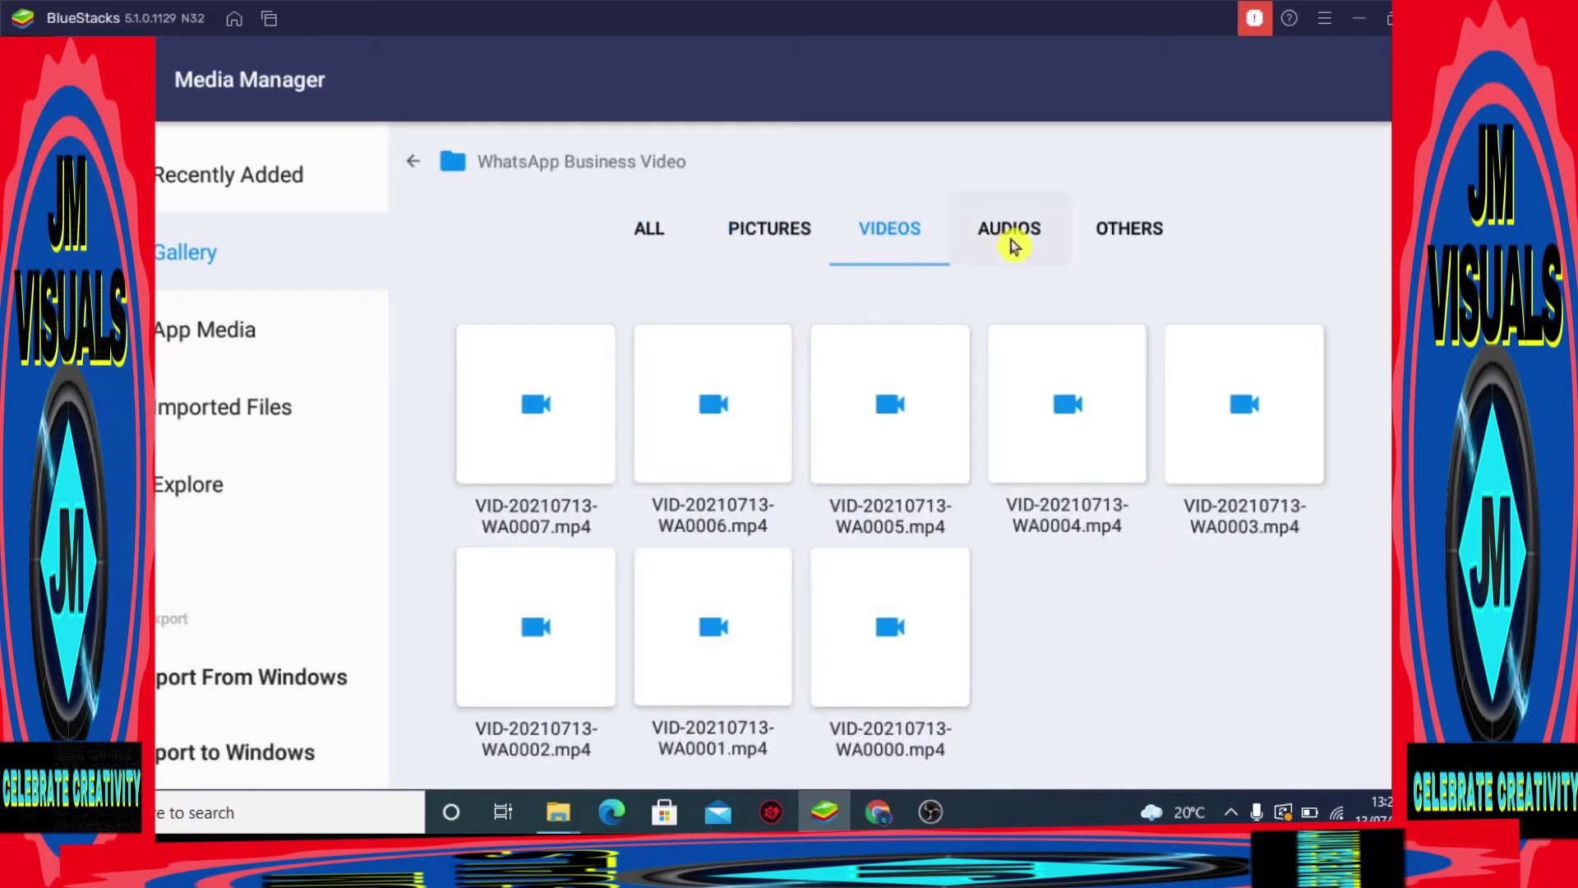
{"action": "left_click", "coordinate": [1011, 247]}
{"action": "left_click", "coordinate": [1126, 248]}
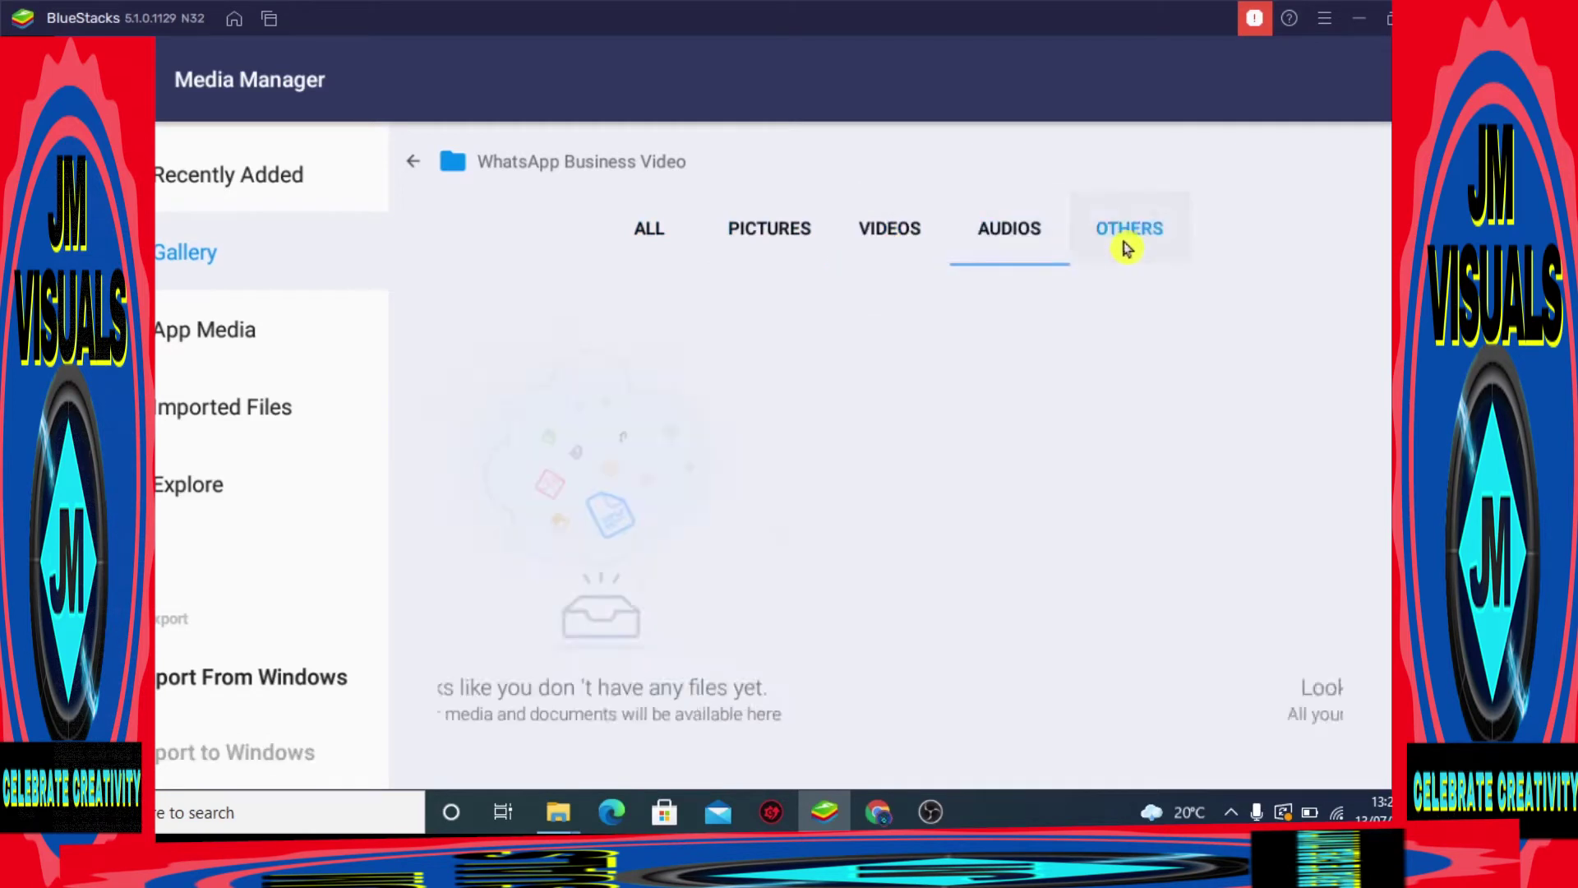
{"action": "left_click", "coordinate": [649, 230]}
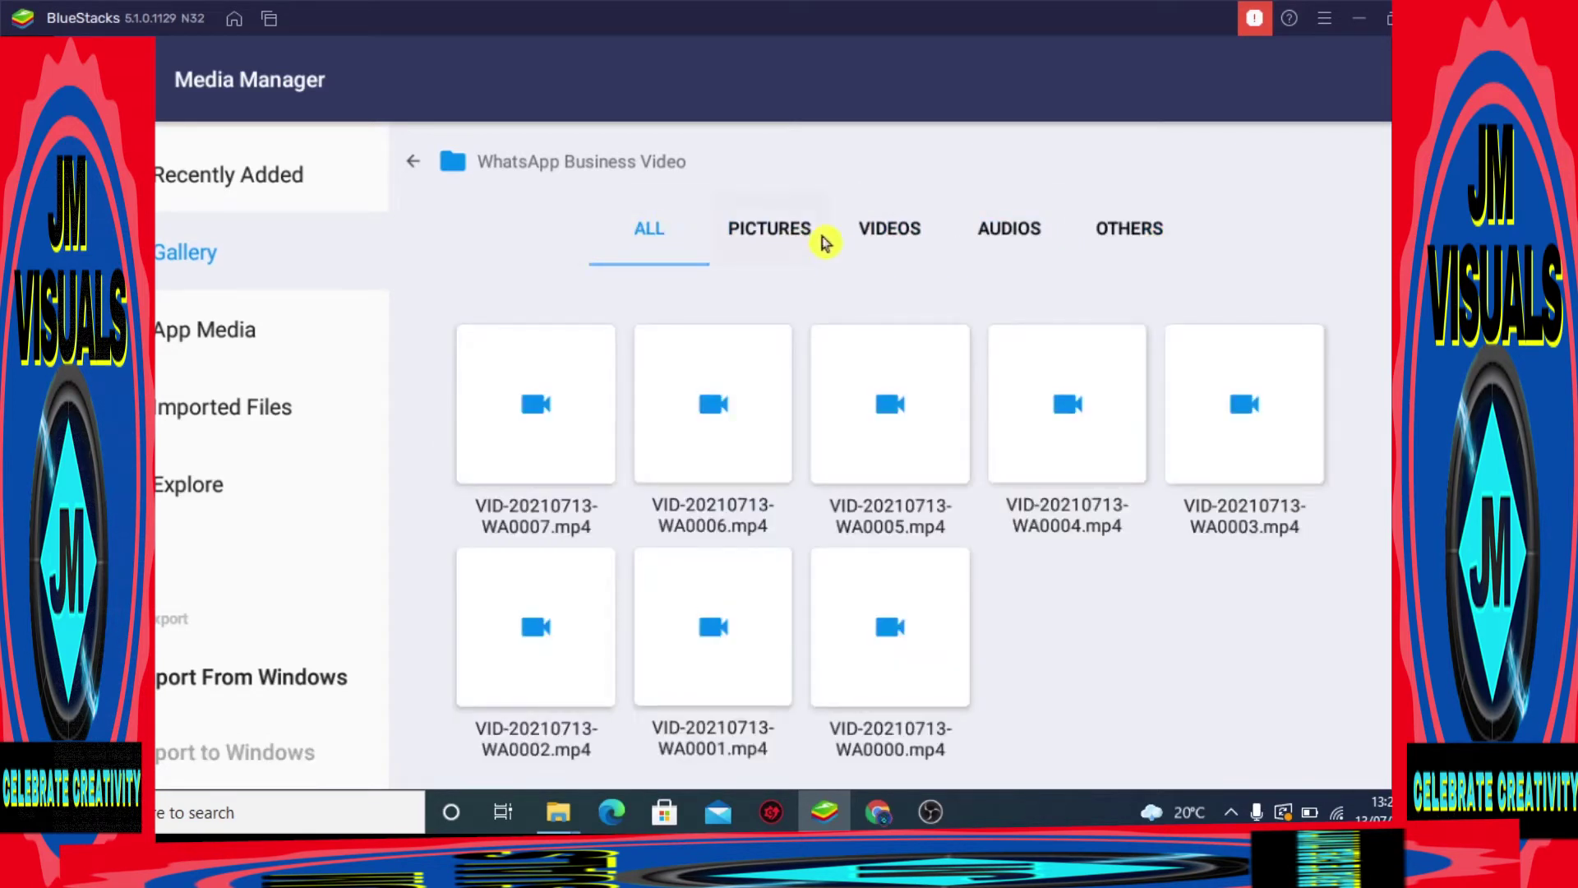
- Cycle through the Pictures, Videos, Audios, Others and All tabs again, then show the imported files
{"action": "left_click", "coordinate": [820, 241]}
{"action": "left_click", "coordinate": [910, 239]}
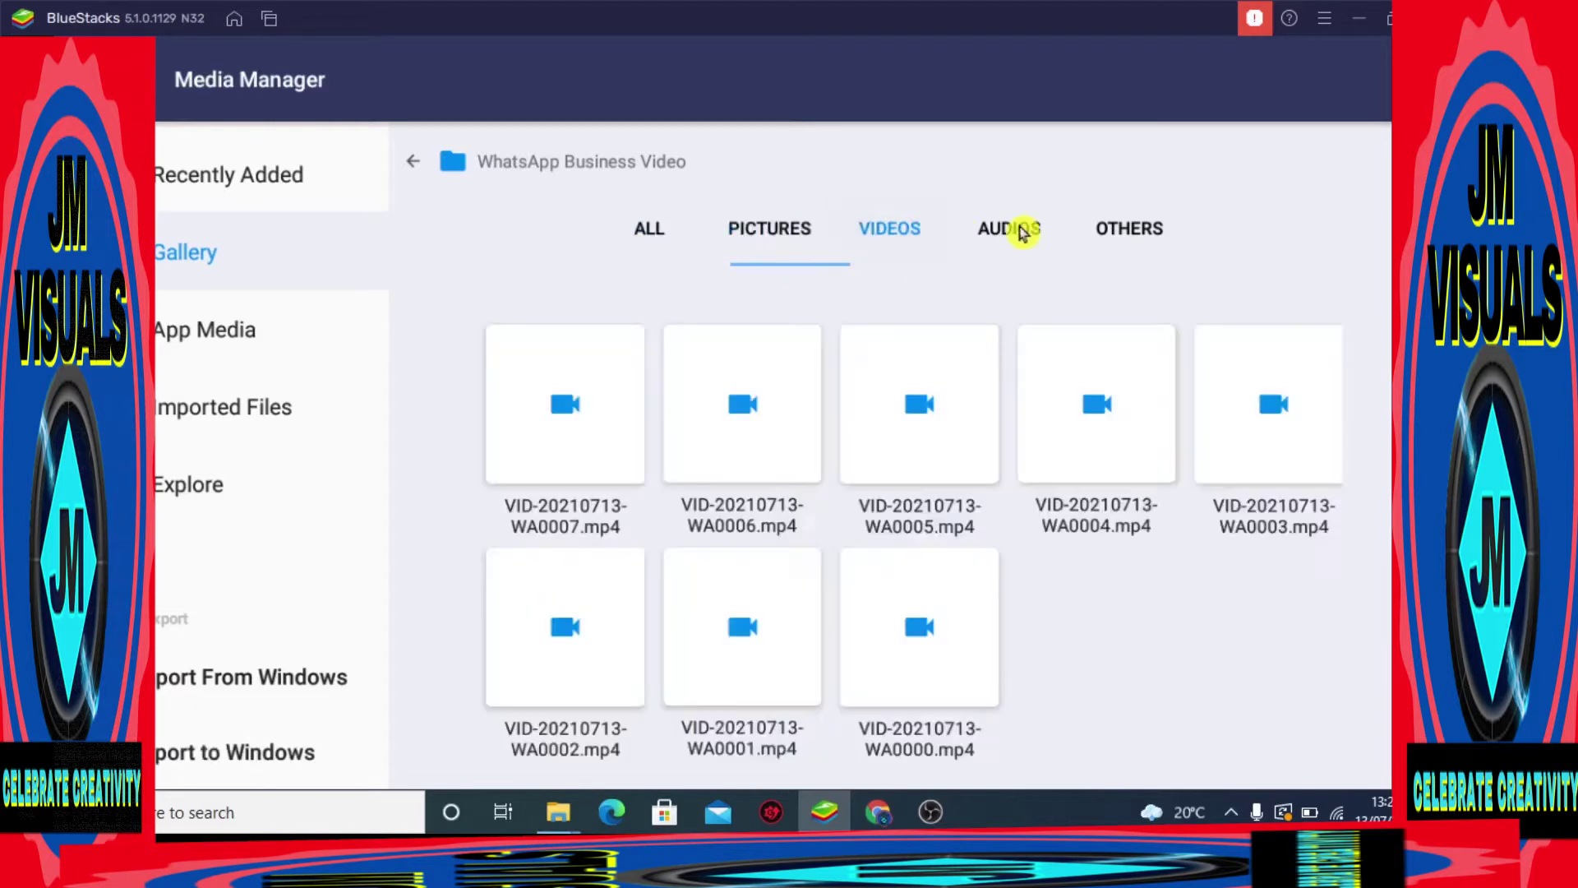
{"action": "left_click", "coordinate": [1019, 233]}
{"action": "left_click", "coordinate": [1136, 235]}
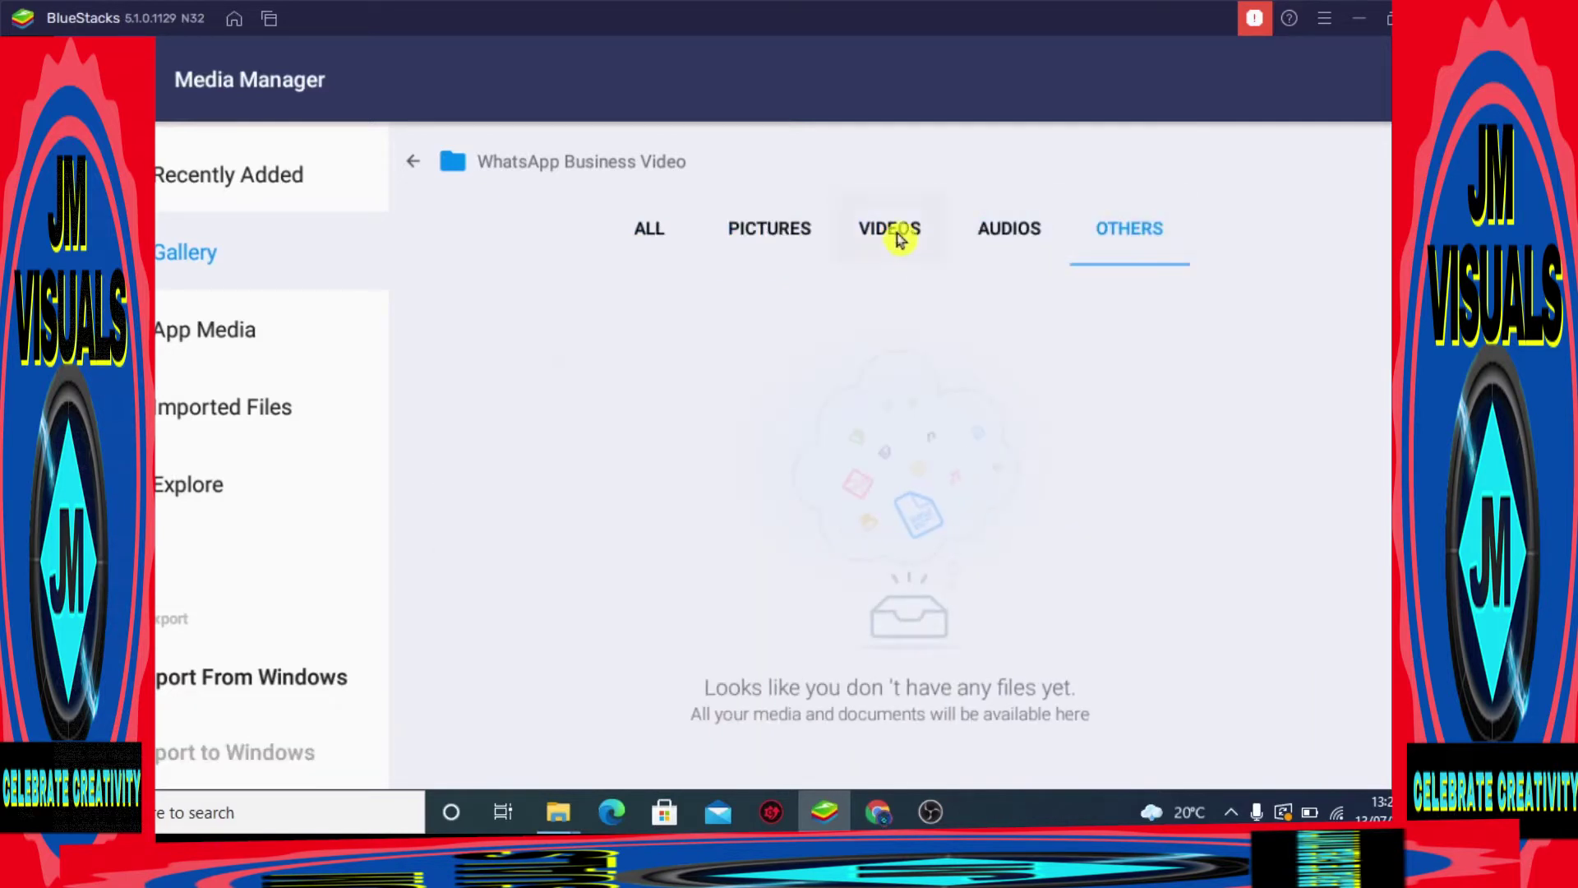
{"action": "left_click", "coordinate": [899, 239]}
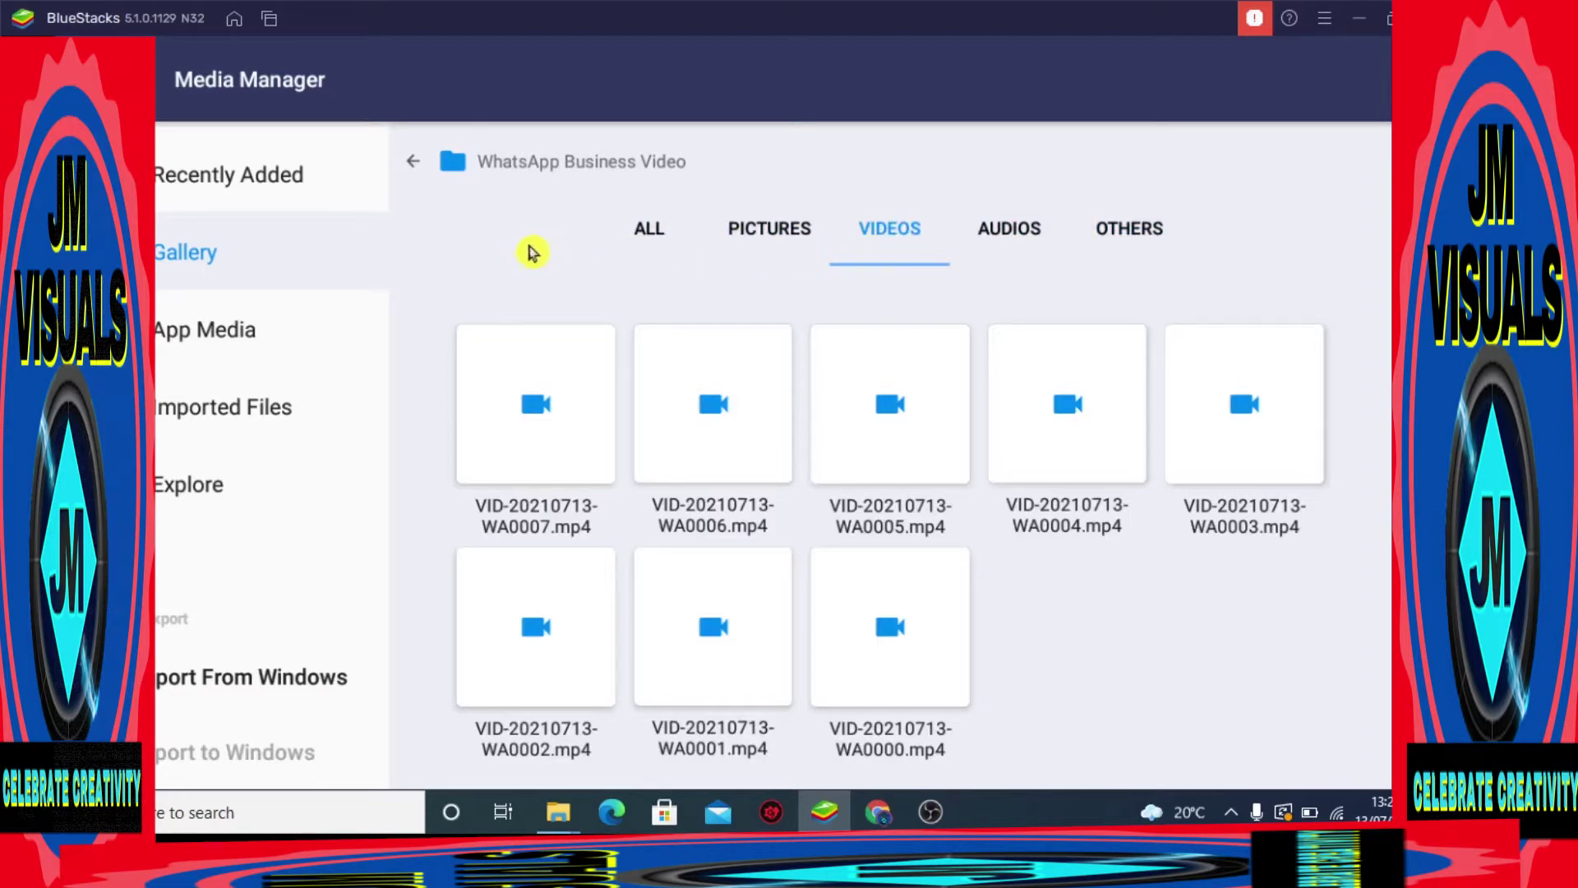
{"action": "left_click", "coordinate": [649, 234]}
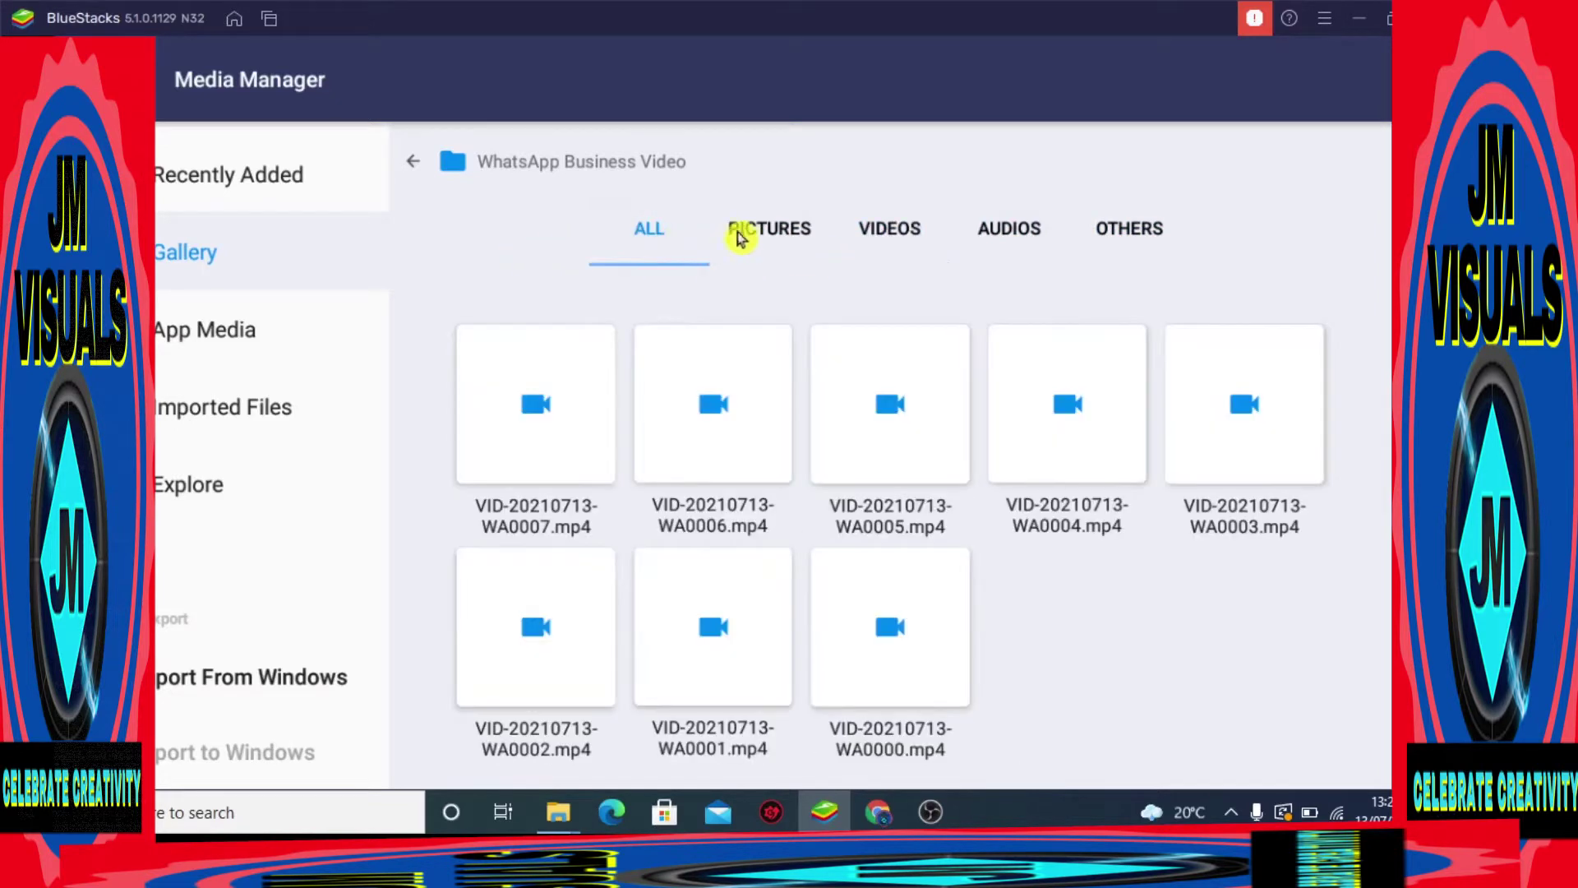
{"action": "left_click", "coordinate": [750, 236]}
{"action": "left_click", "coordinate": [863, 236]}
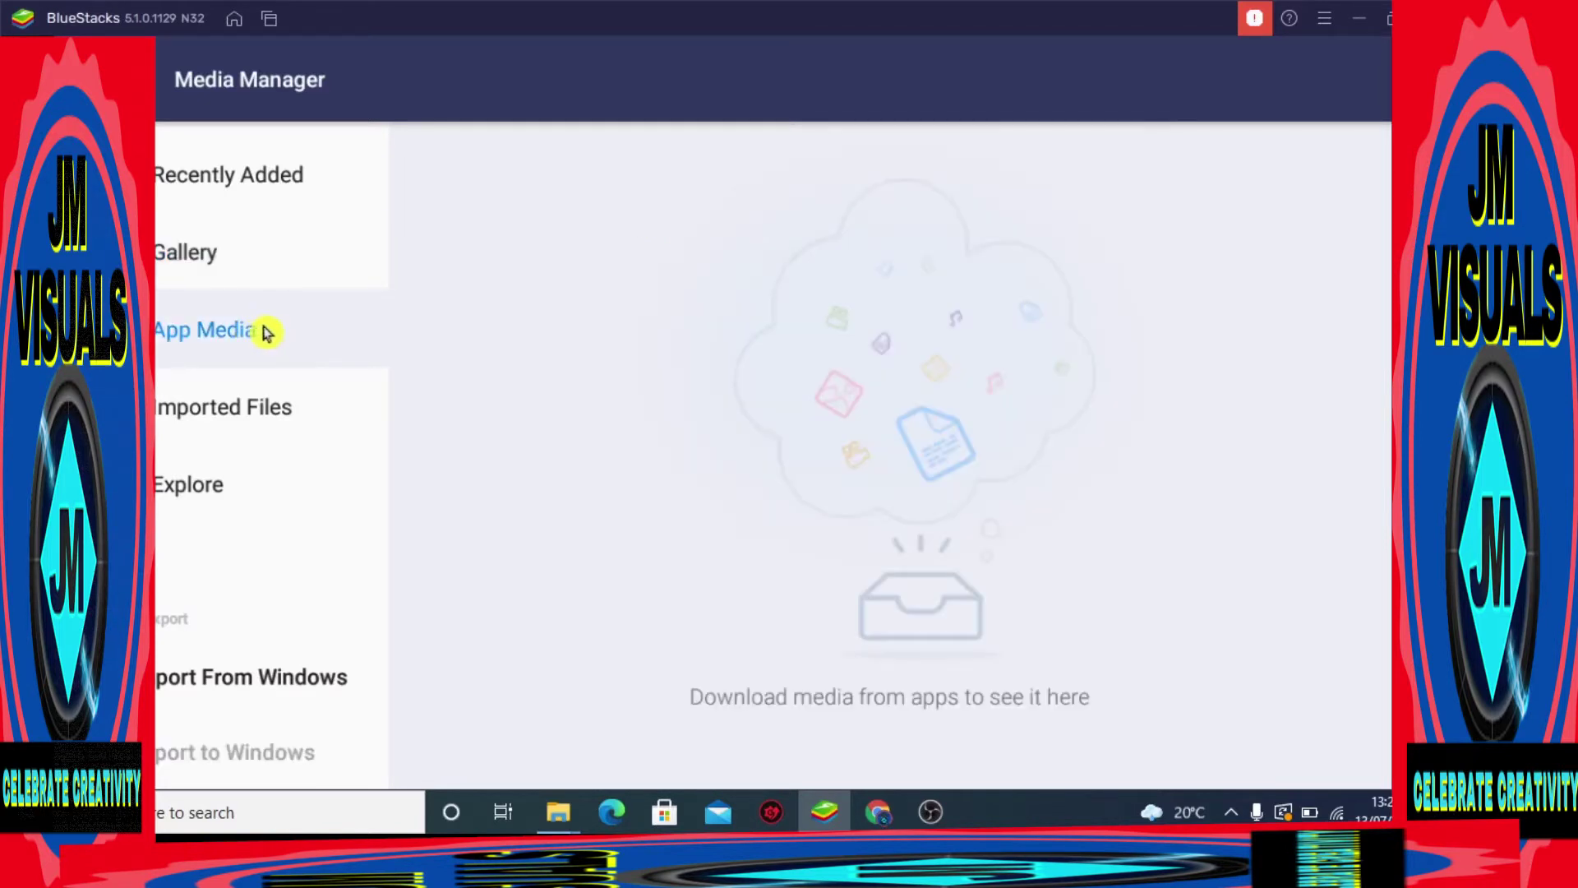
{"action": "left_click", "coordinate": [280, 426]}
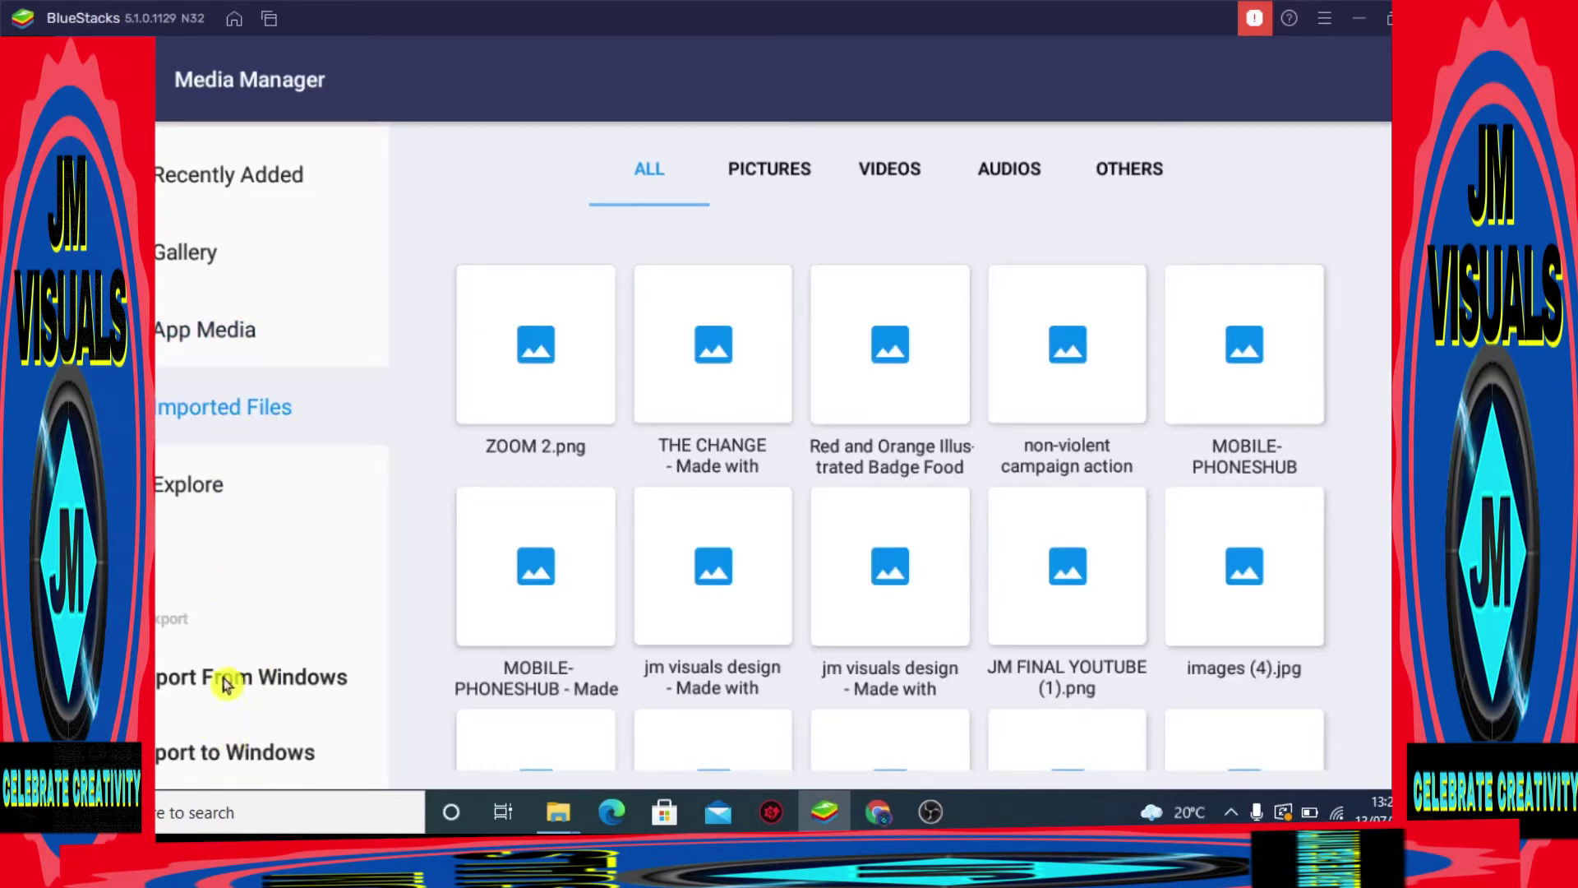
- Open the Import From Windows file chooser on the New Volume (G:) drive
{"action": "left_click", "coordinate": [304, 687]}
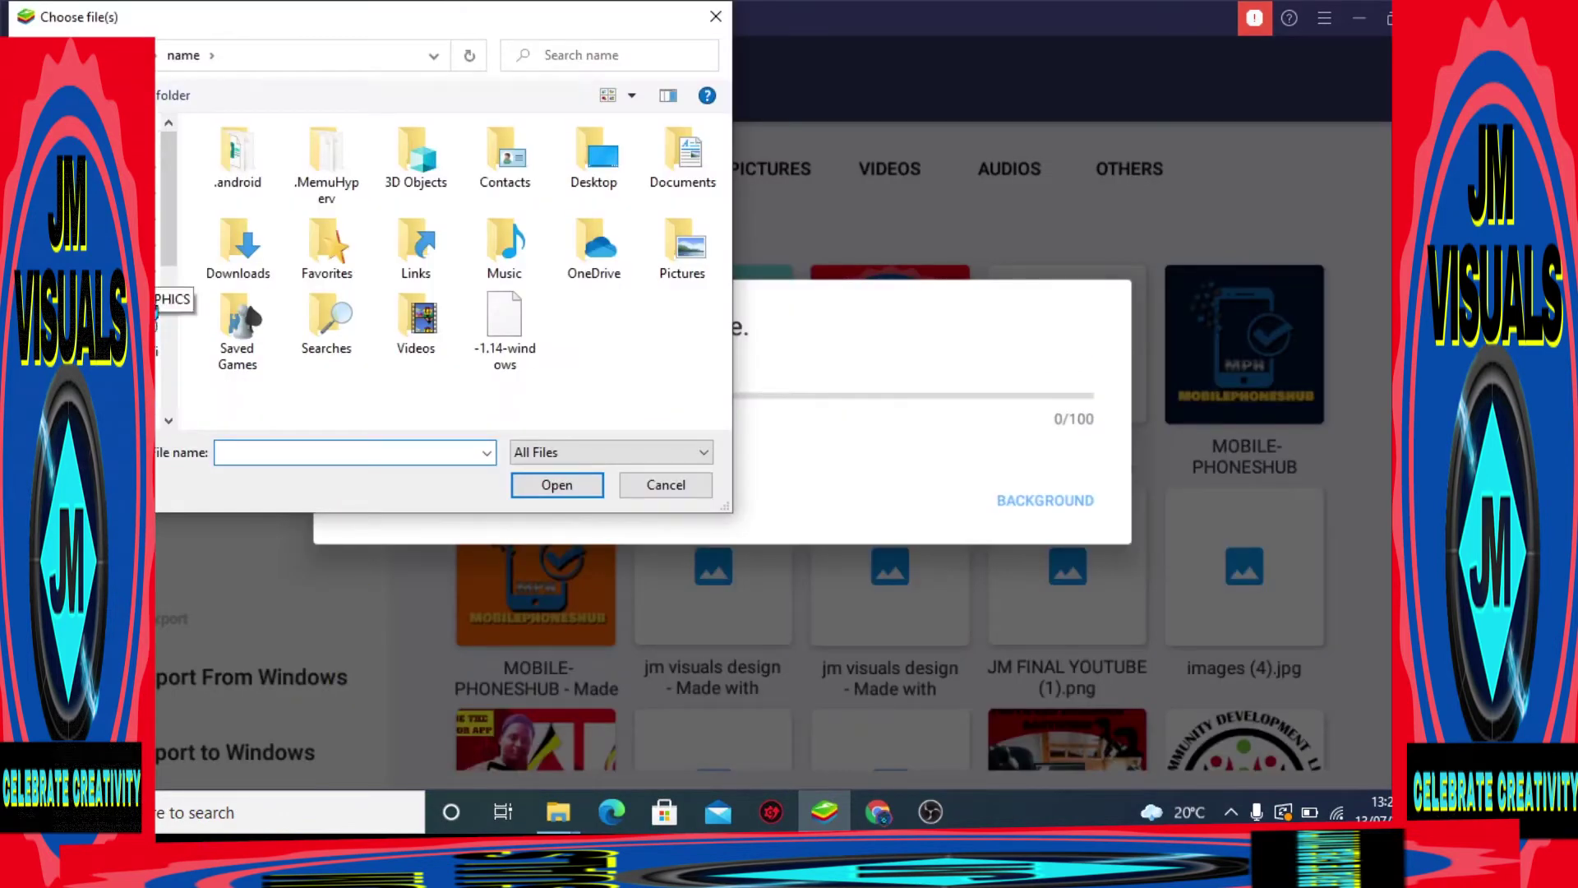
{"action": "left_click", "coordinate": [160, 284]}
- Open the REMOVE BACKGROUND folder and try selecting the _DSC0013, _DSC0012 and _DSC0022 photos
{"action": "double_click", "coordinate": [282, 225]}
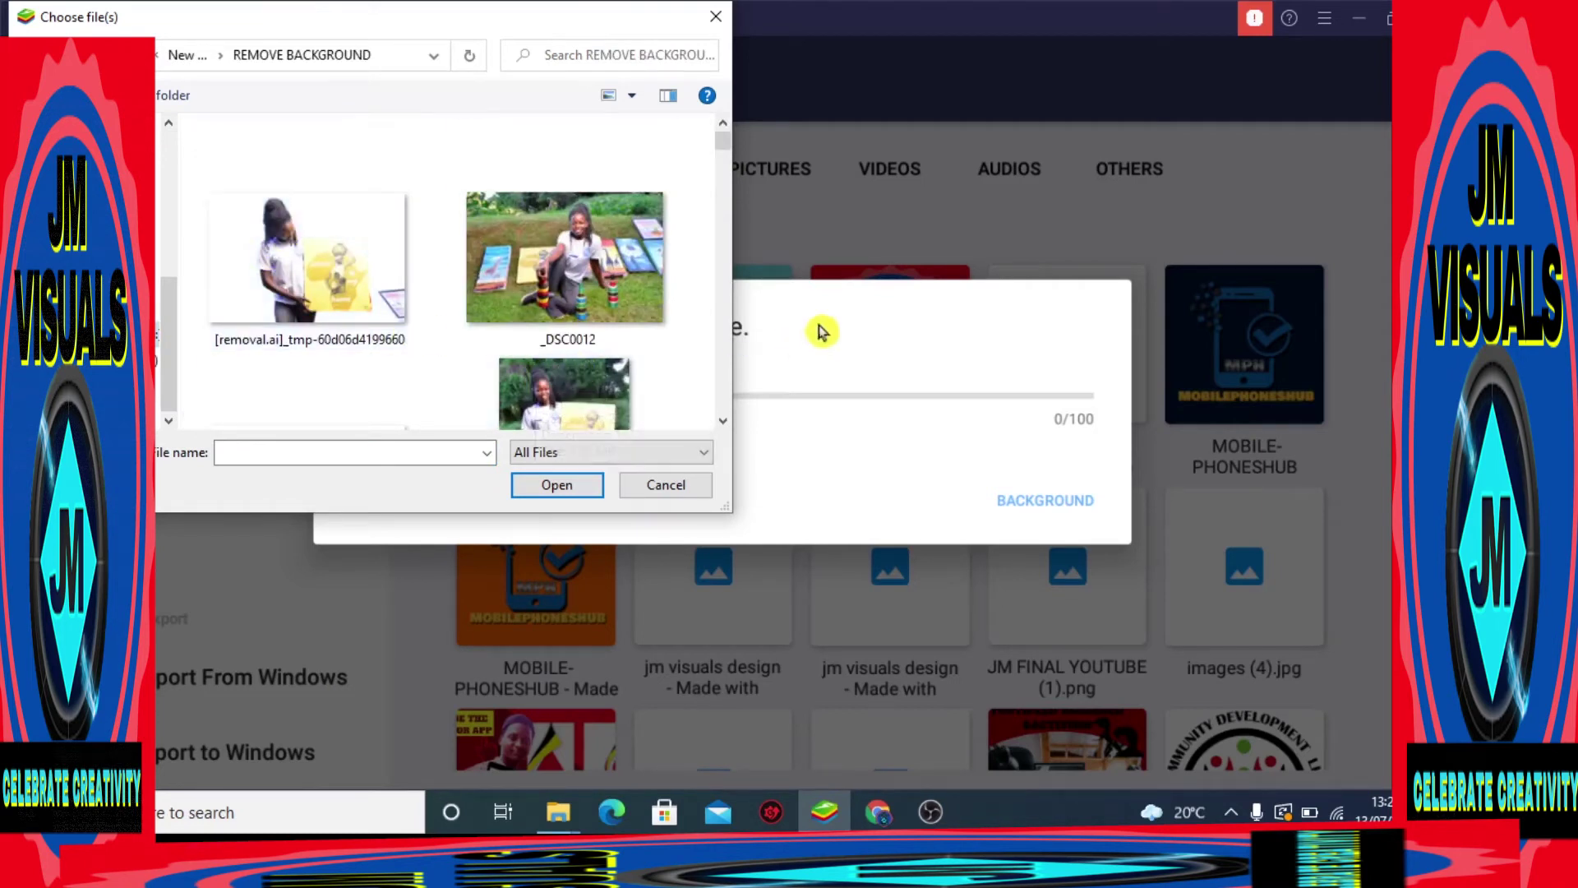
{"action": "left_click", "coordinate": [618, 401]}
{"action": "left_click", "coordinate": [324, 140], "text": "ctrl"}
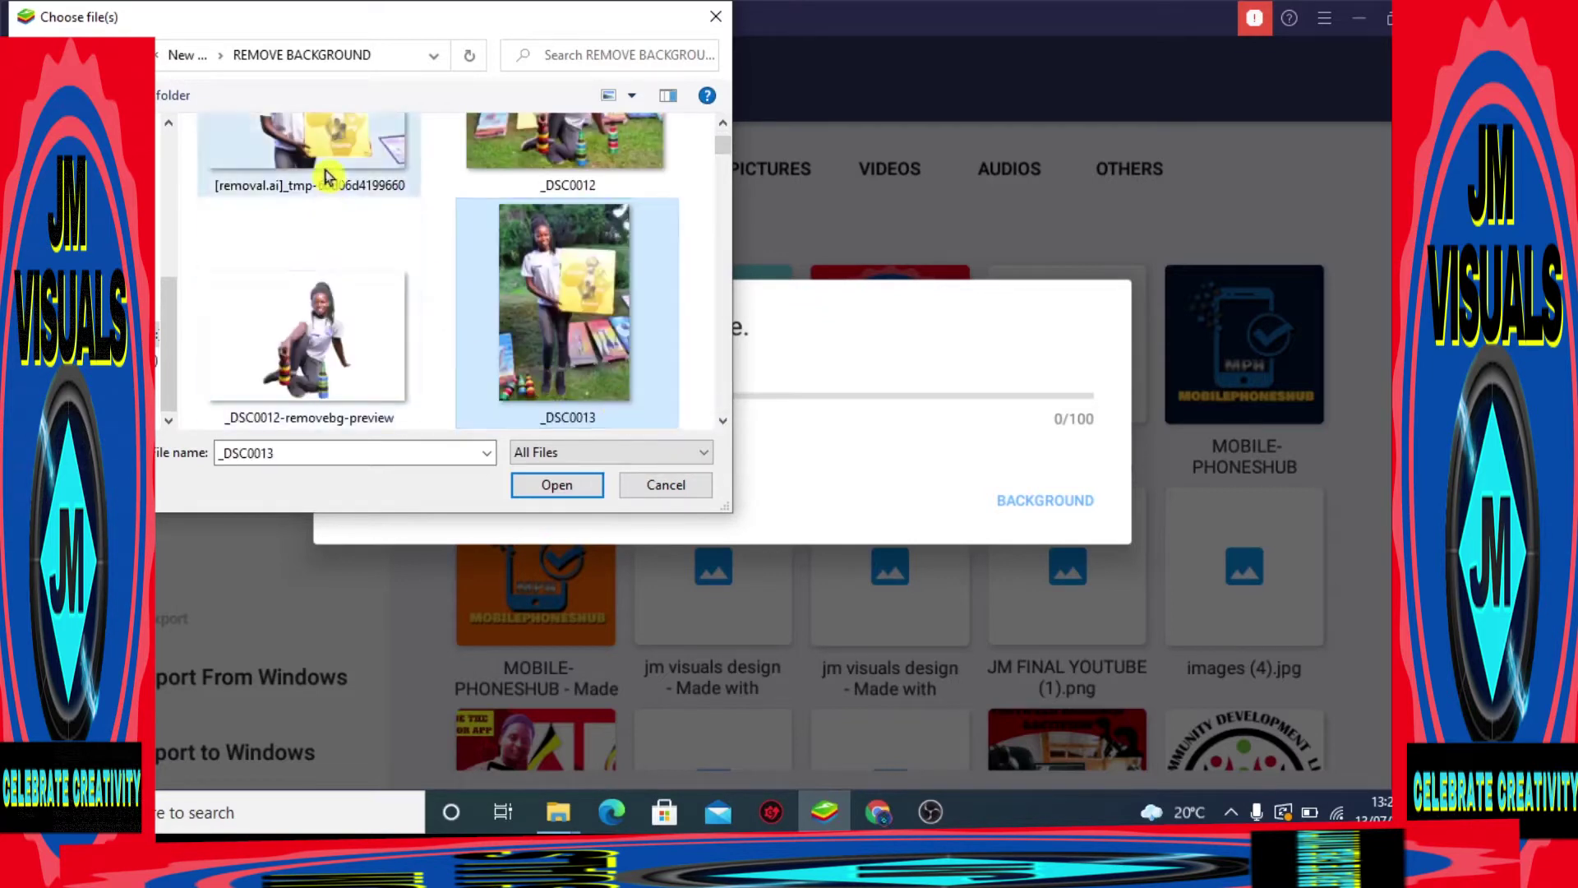
{"action": "left_click", "coordinate": [470, 179], "text": "ctrl"}
{"action": "left_click", "coordinate": [643, 337], "text": "ctrl"}
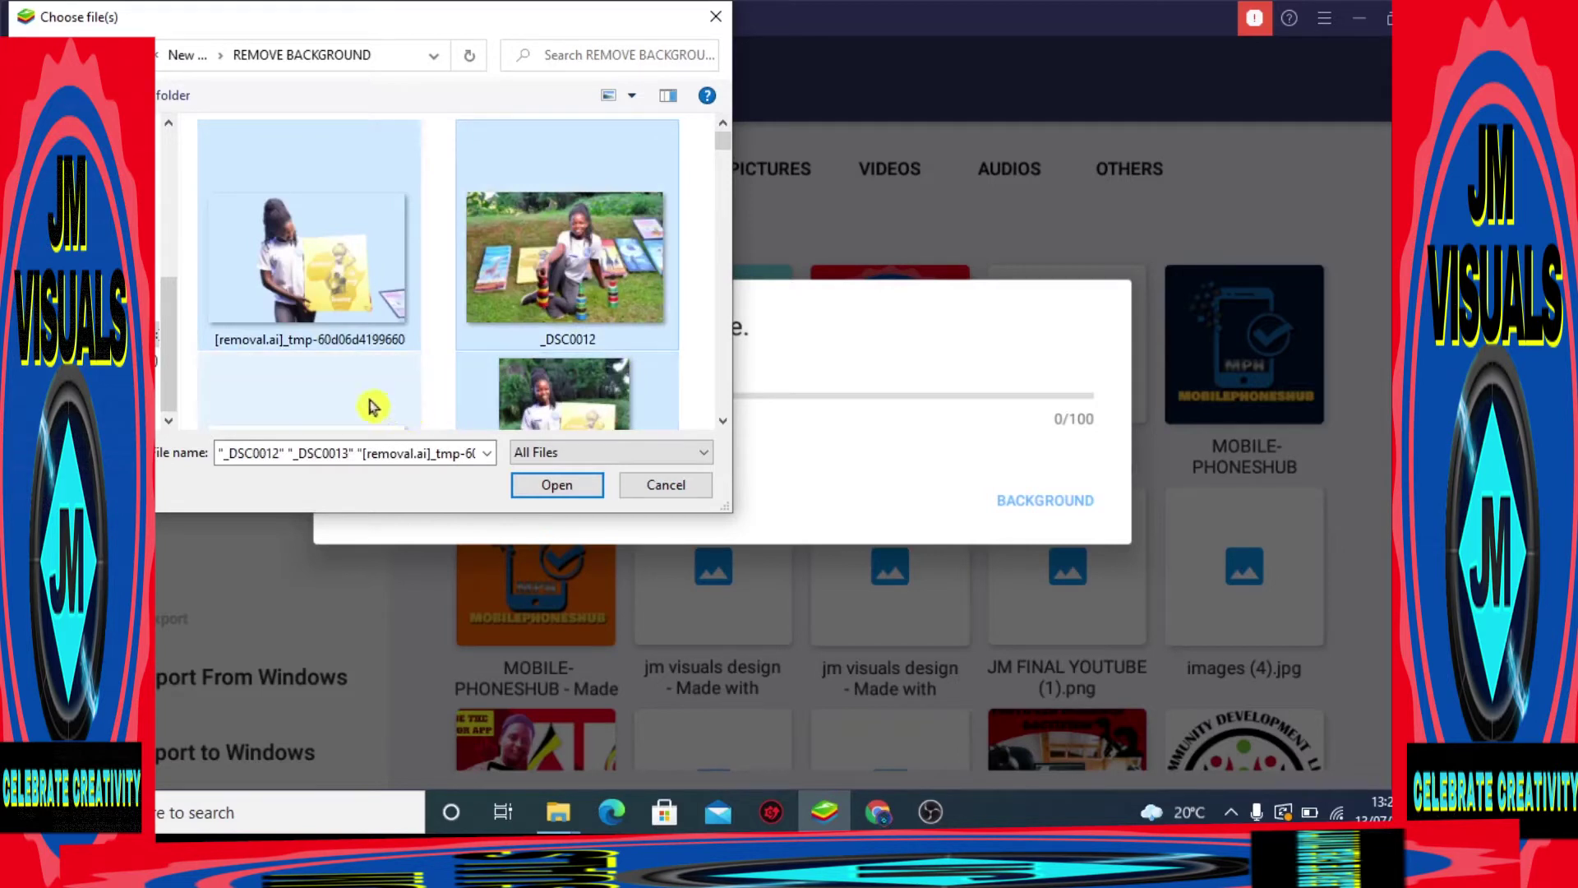
{"action": "left_click", "coordinate": [405, 382], "text": "ctrl"}
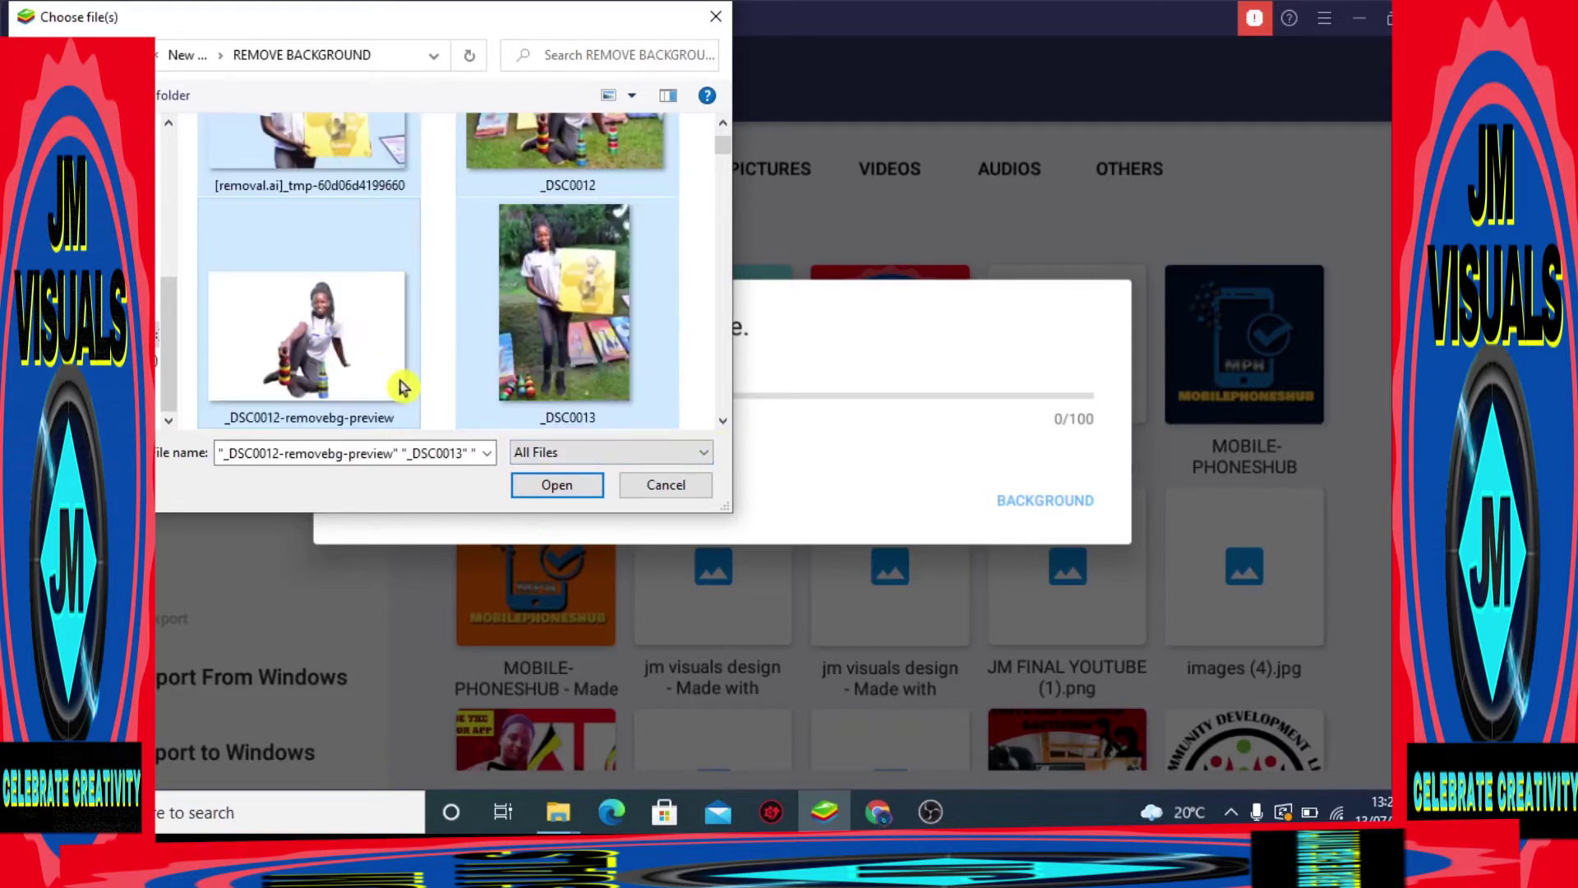
{"action": "left_click", "coordinate": [723, 421]}
{"action": "left_click", "coordinate": [723, 421]}
{"action": "left_click", "coordinate": [633, 387]}
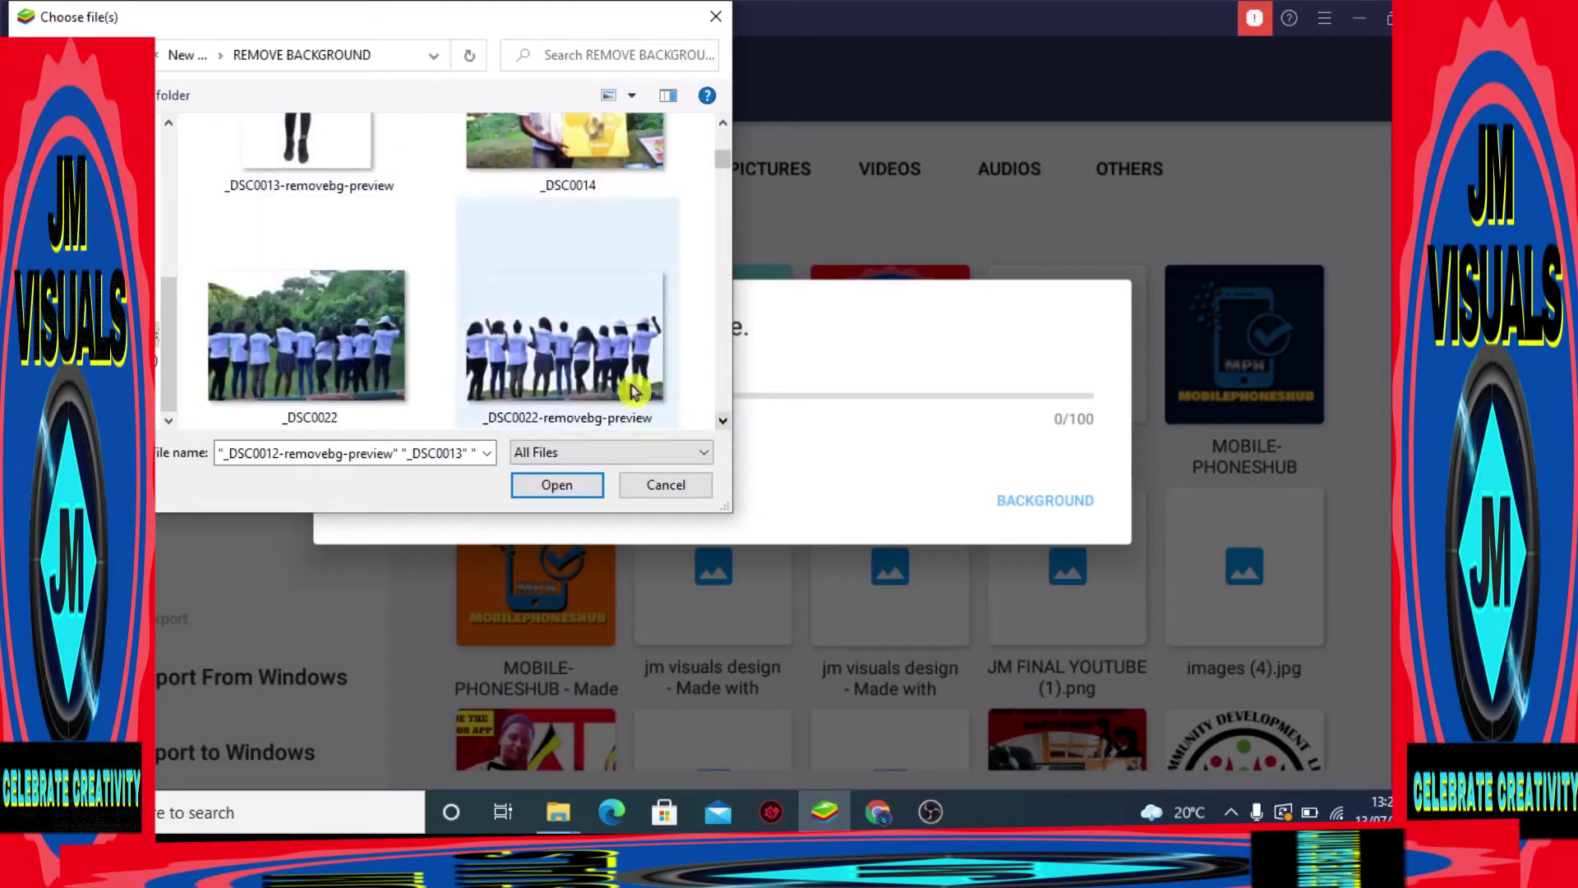
{"action": "left_click", "coordinate": [421, 367], "text": "ctrl"}
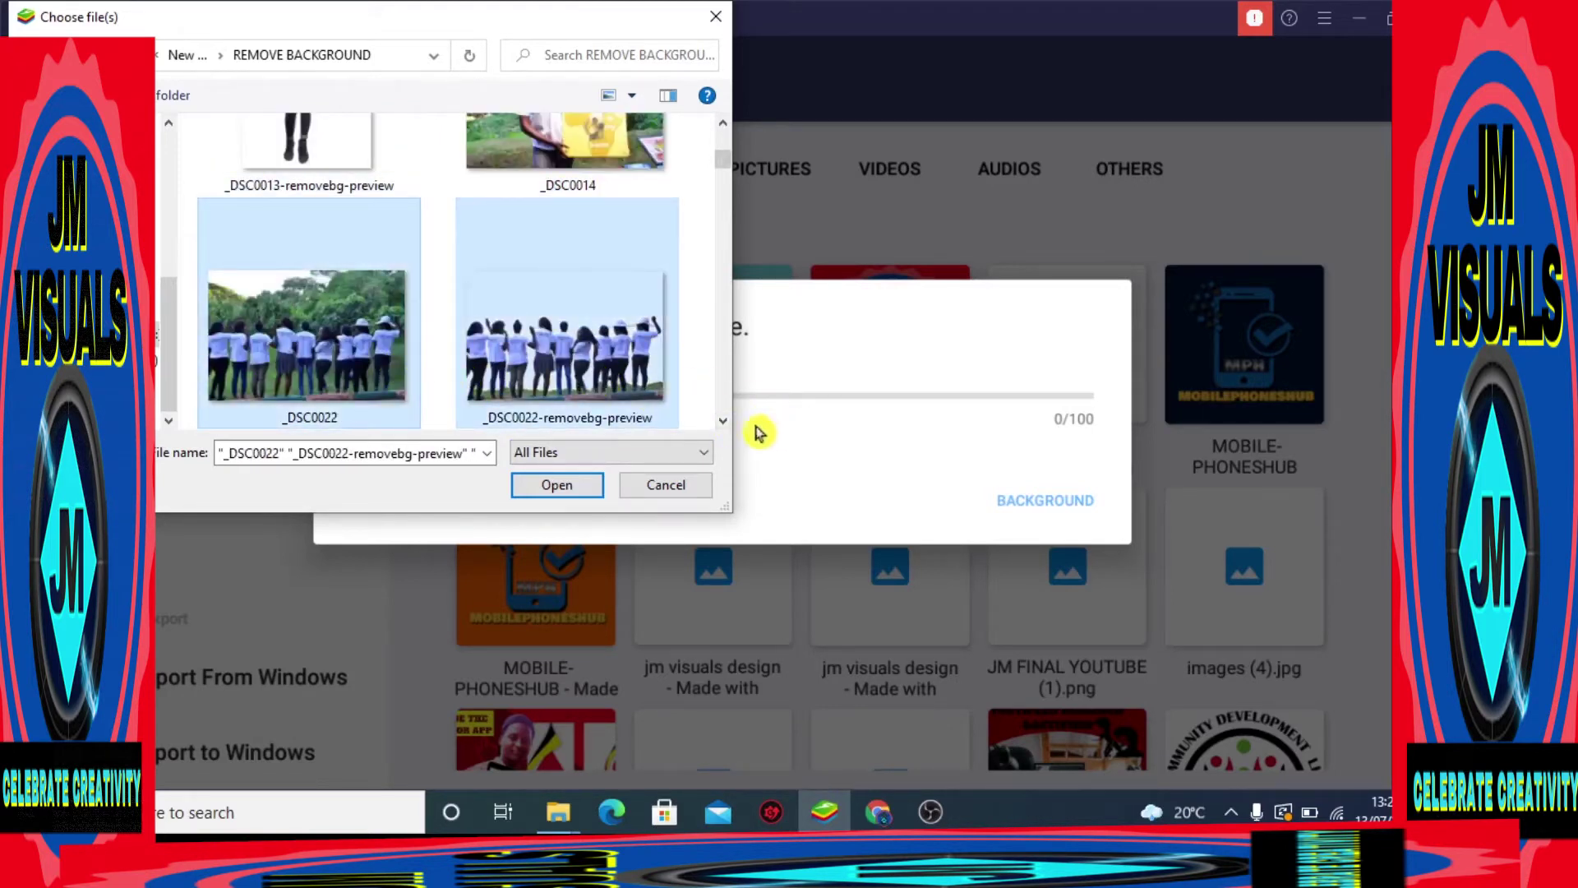
{"action": "left_click", "coordinate": [723, 420]}
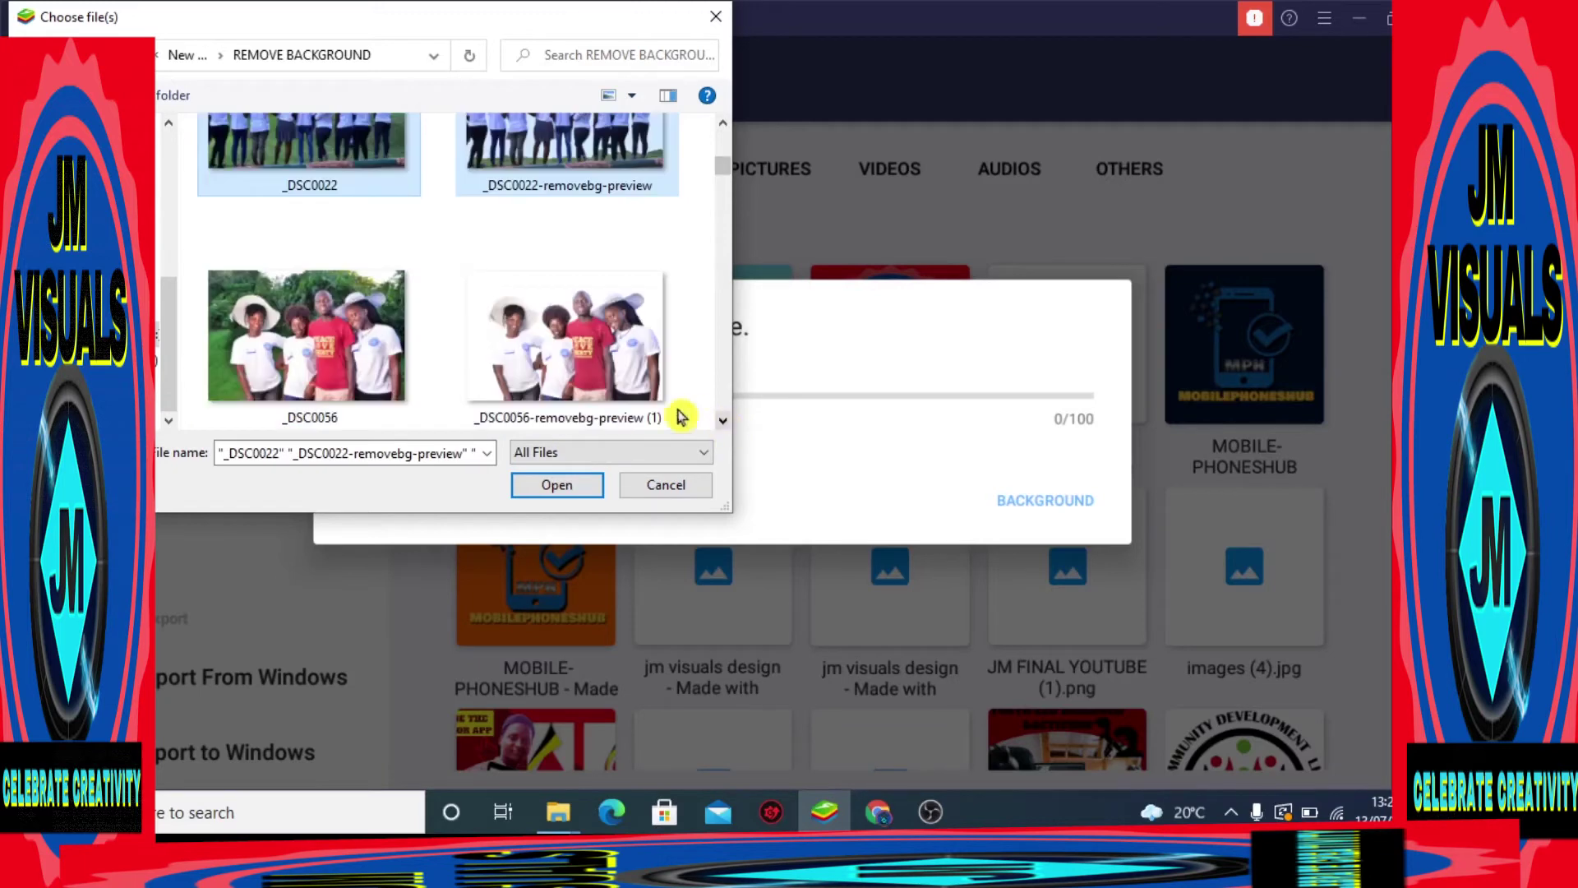
- Try selecting the _DSC0056 and _DSC0060 photos along with their background-removed copies
{"action": "left_click", "coordinate": [606, 388]}
{"action": "left_click", "coordinate": [366, 371], "text": "ctrl"}
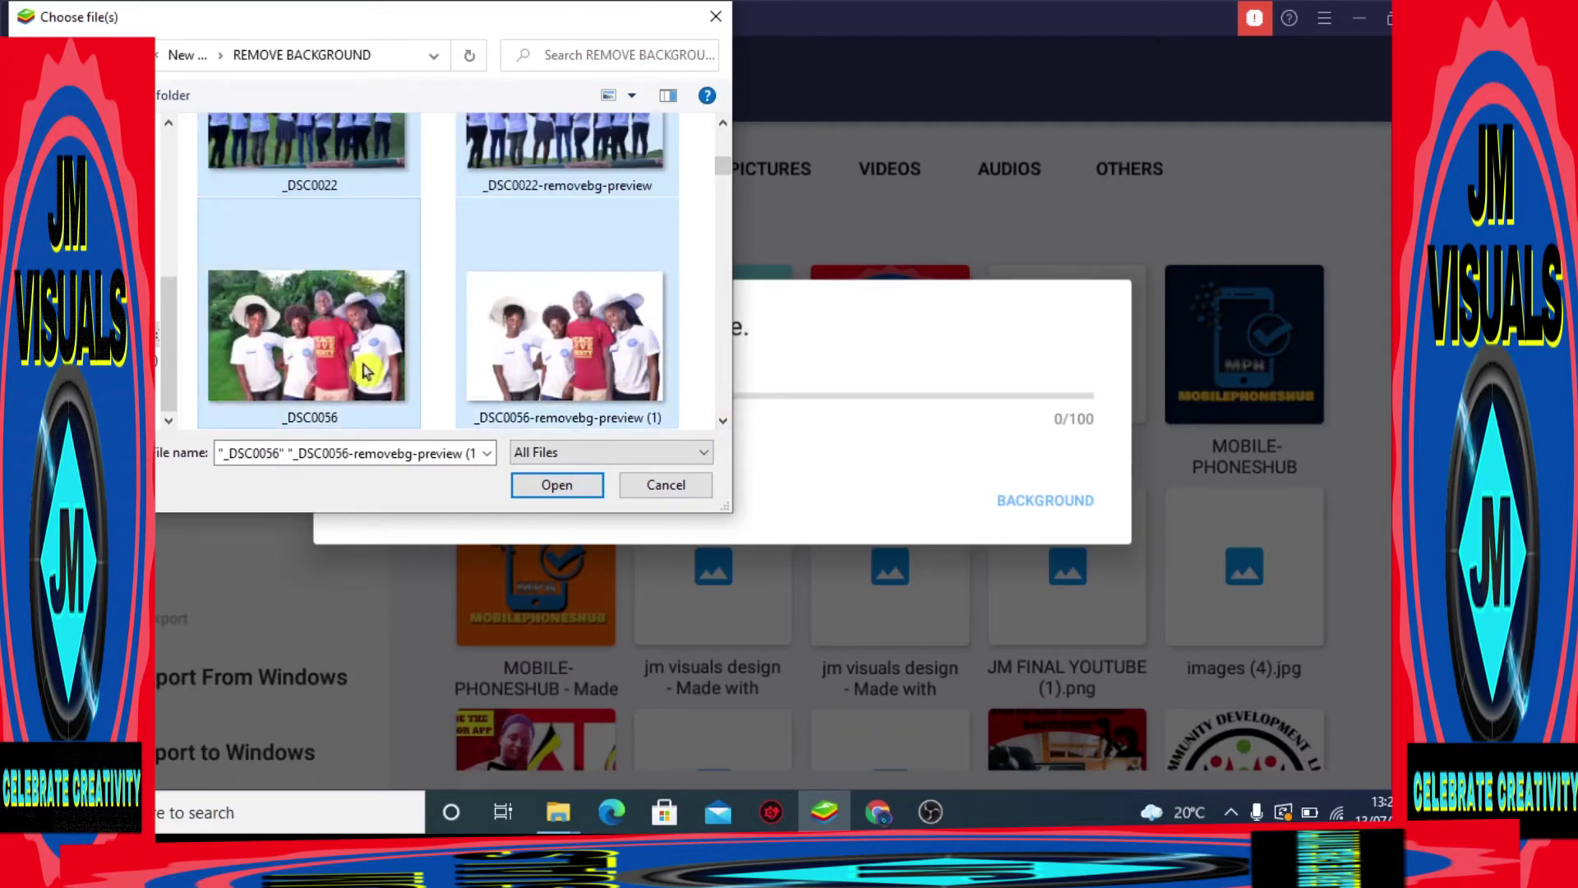
{"action": "left_click", "coordinate": [724, 422]}
{"action": "left_click", "coordinate": [723, 423]}
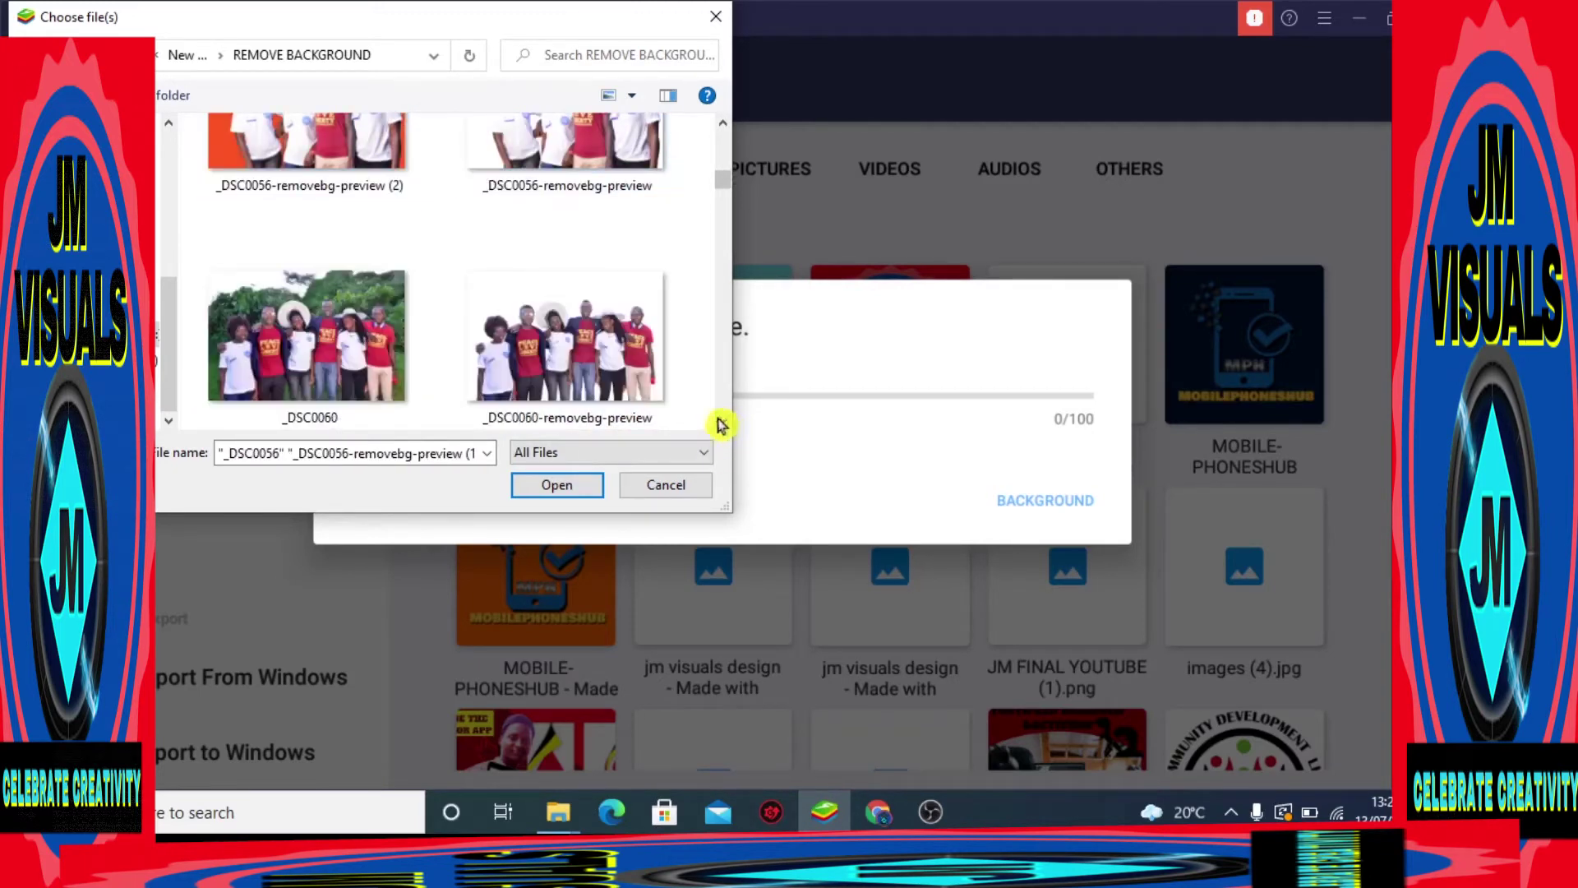
{"action": "left_click", "coordinate": [342, 194], "text": "ctrl"}
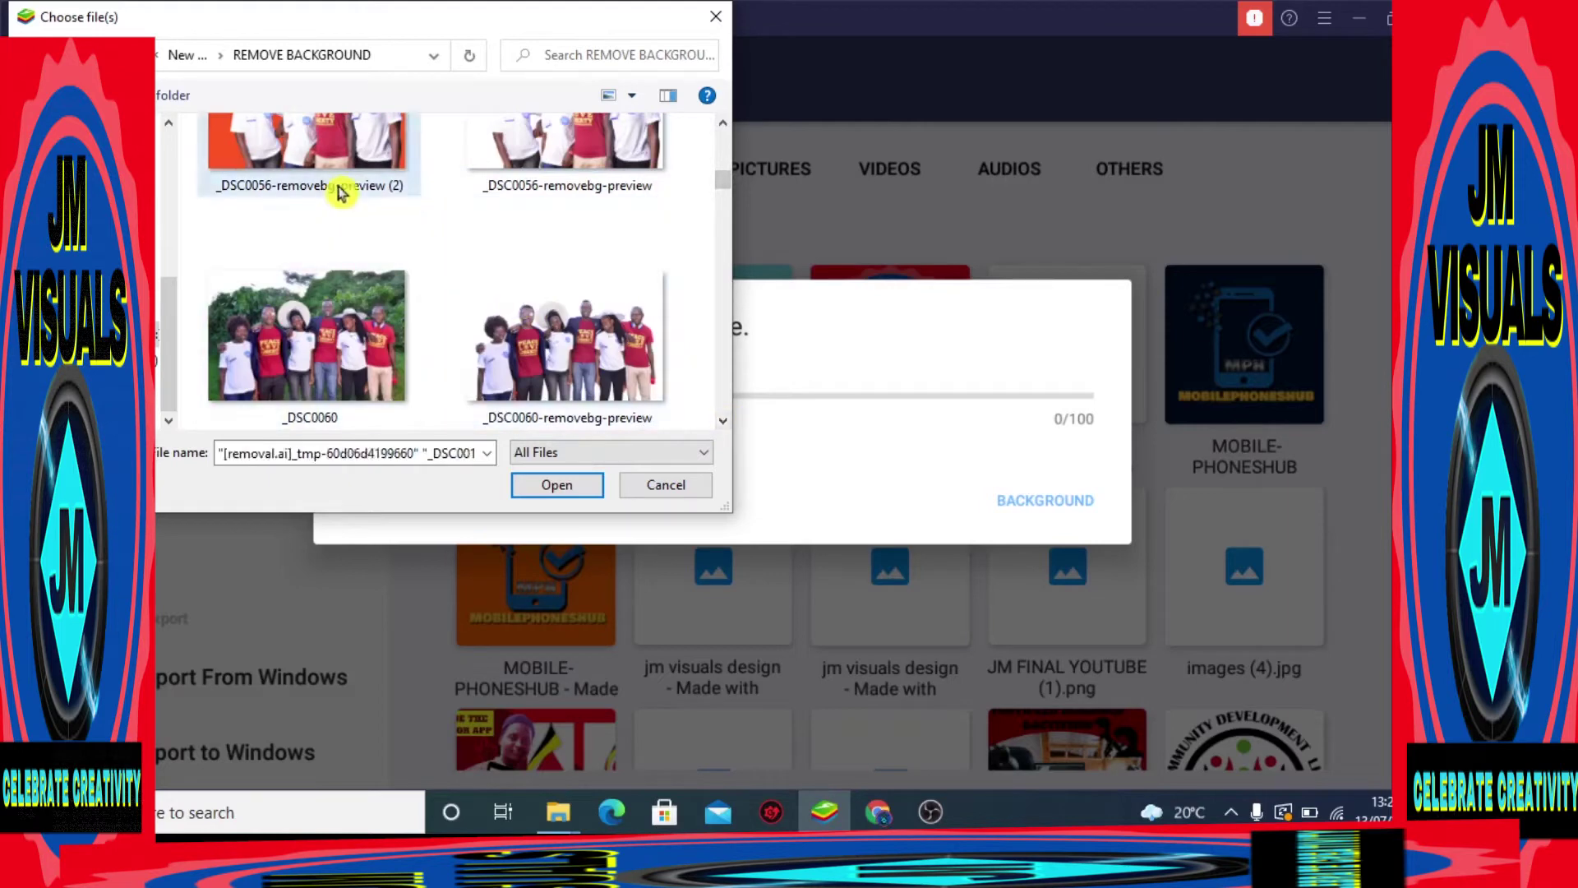
{"action": "left_click", "coordinate": [723, 422]}
{"action": "left_click", "coordinate": [724, 423]}
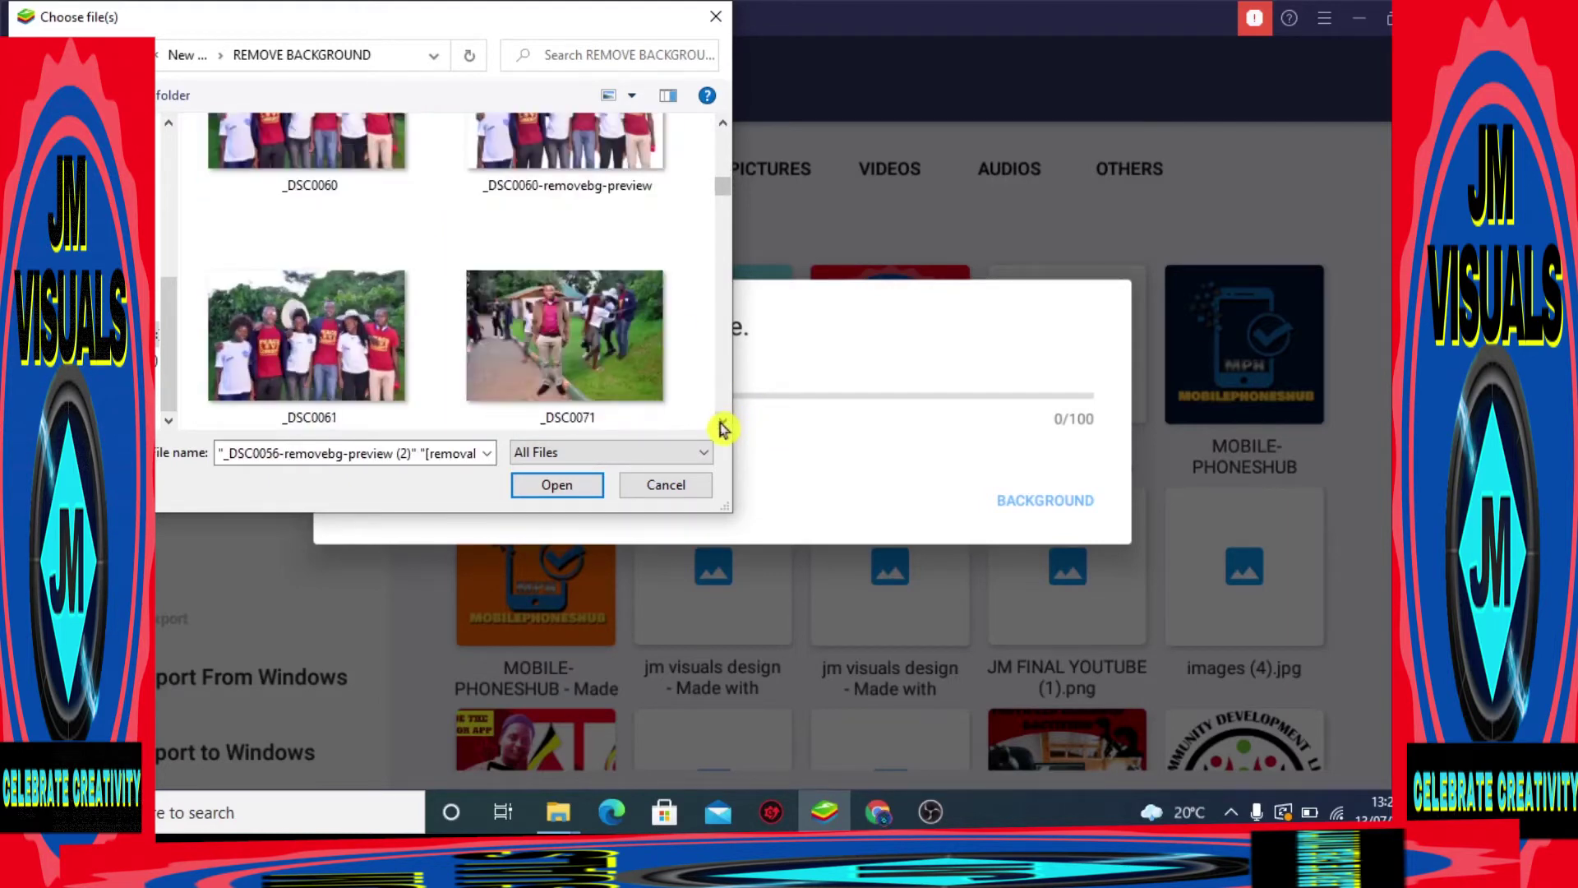
{"action": "left_click", "coordinate": [311, 177], "text": "ctrl"}
{"action": "left_click", "coordinate": [564, 205], "text": "ctrl"}
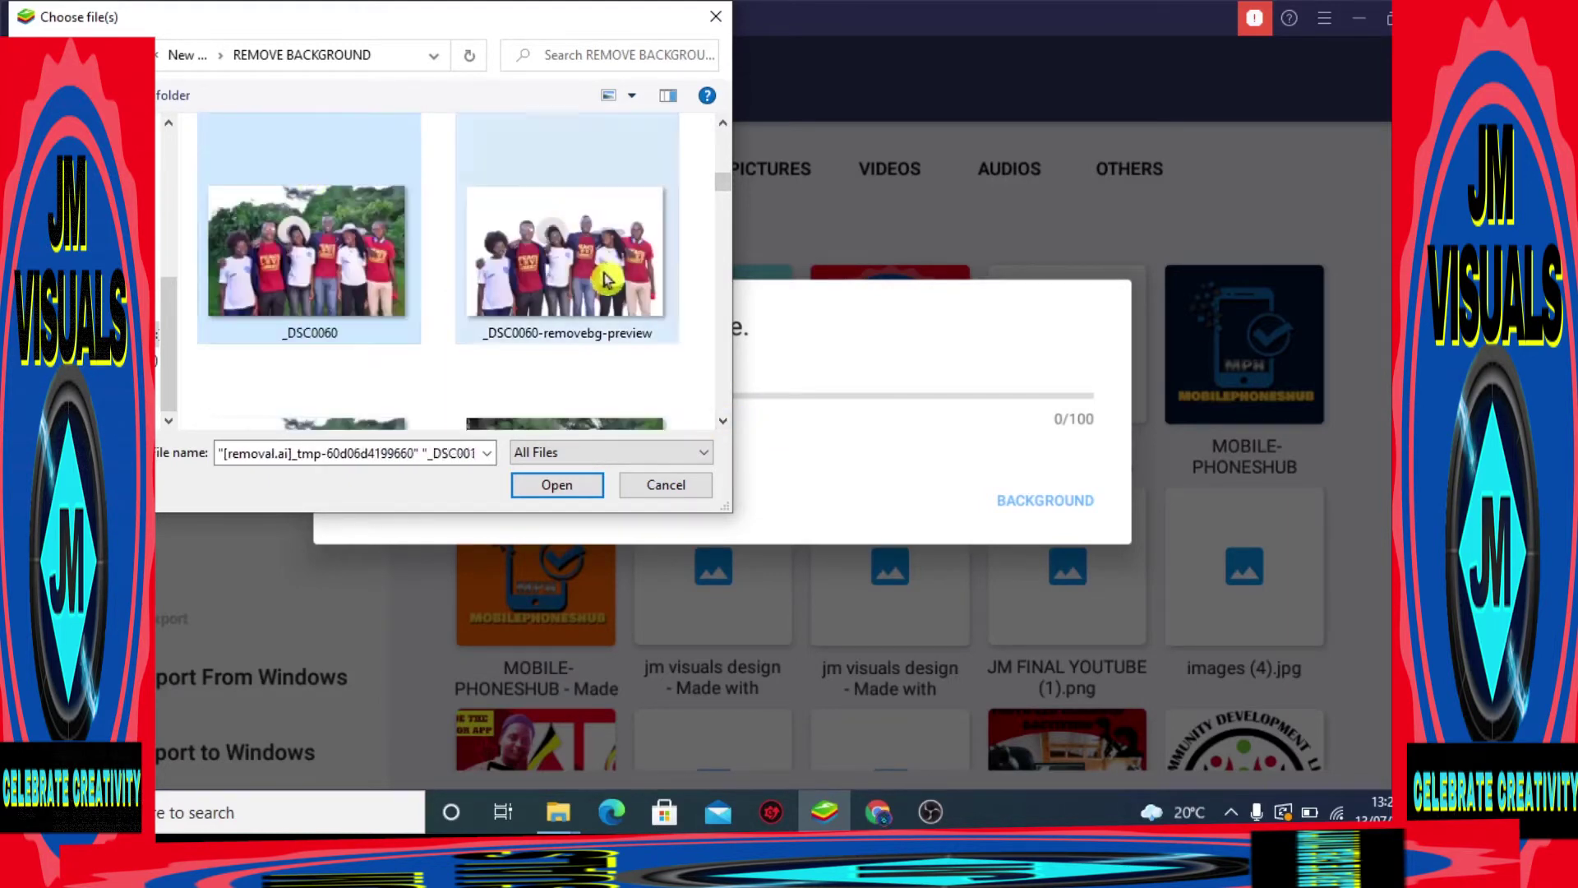
{"action": "left_click", "coordinate": [724, 423]}
{"action": "left_click", "coordinate": [723, 422]}
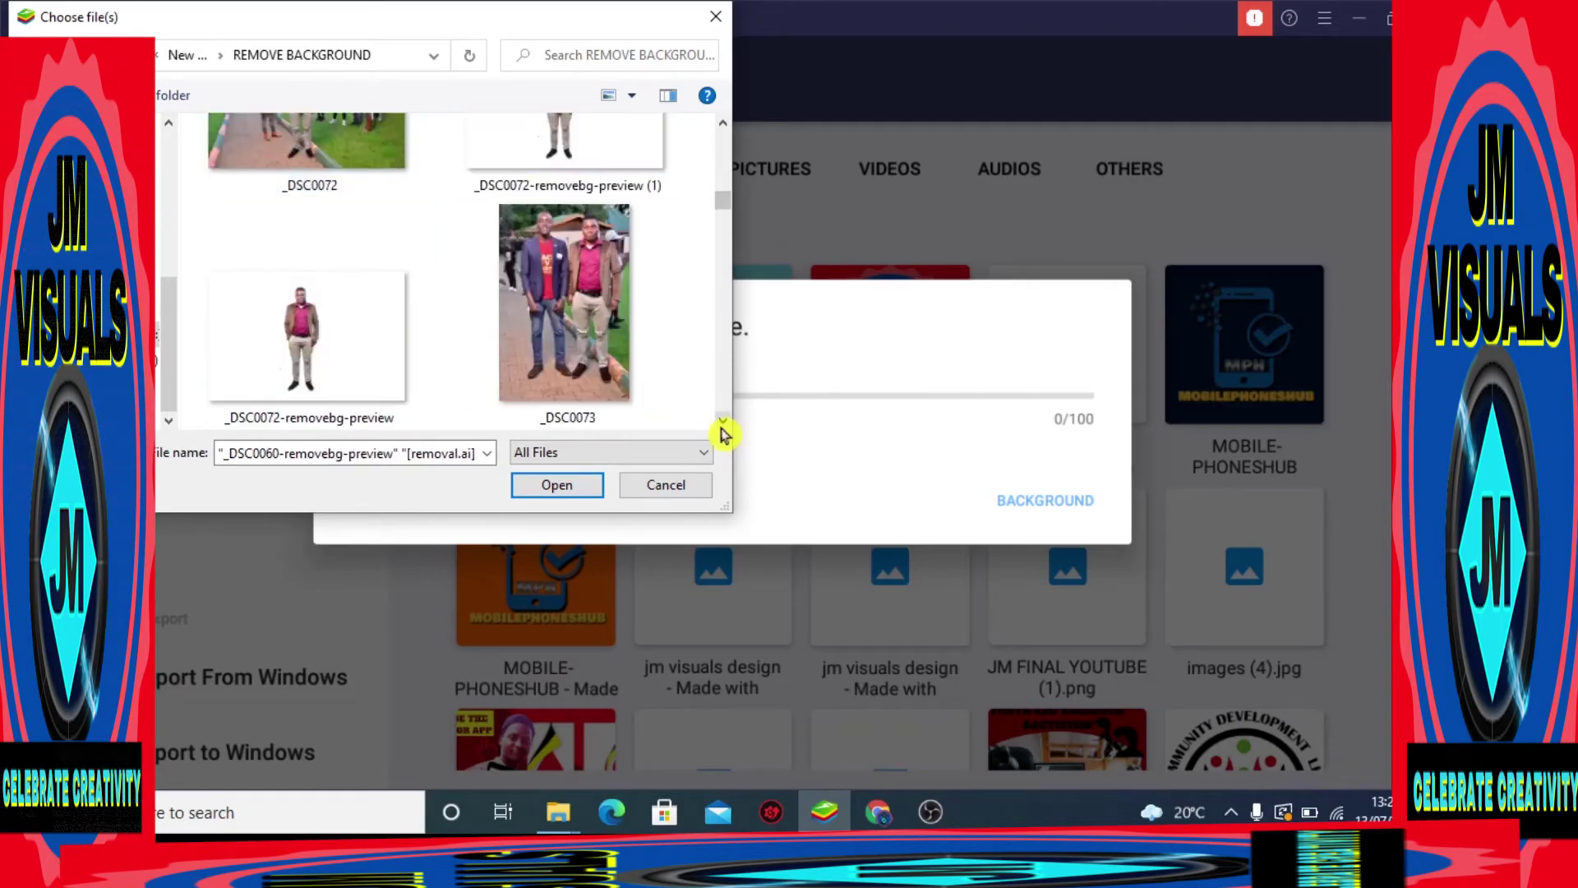
- Select _DSC0072 and _DSC0072-removebg-preview (1) and import them into Media Manager
{"action": "left_click", "coordinate": [723, 125]}
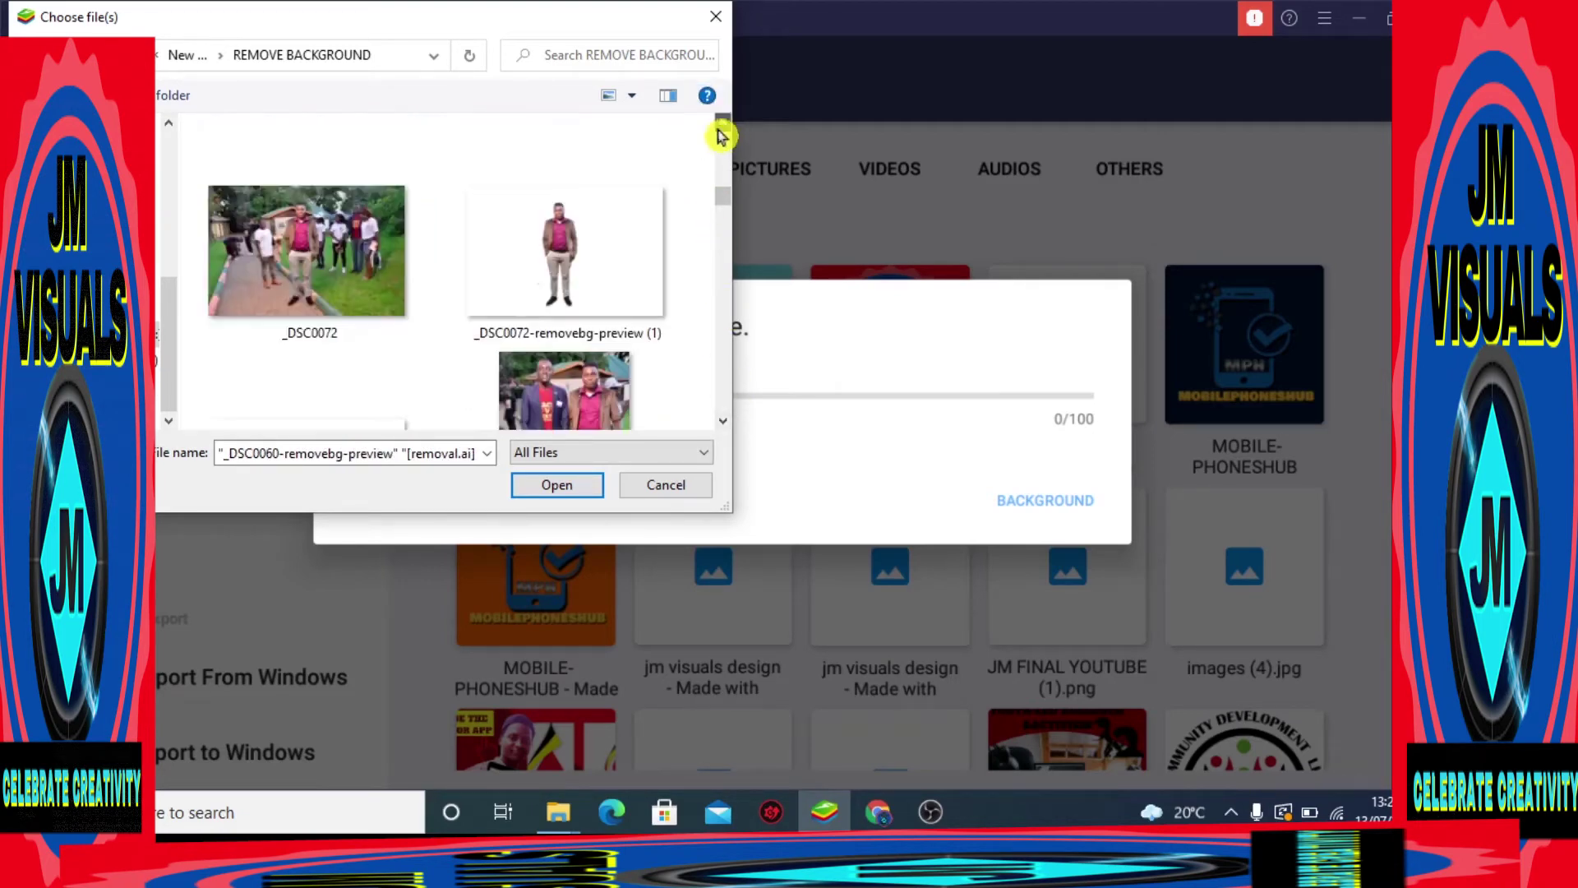
{"action": "left_click", "coordinate": [588, 247], "text": "ctrl"}
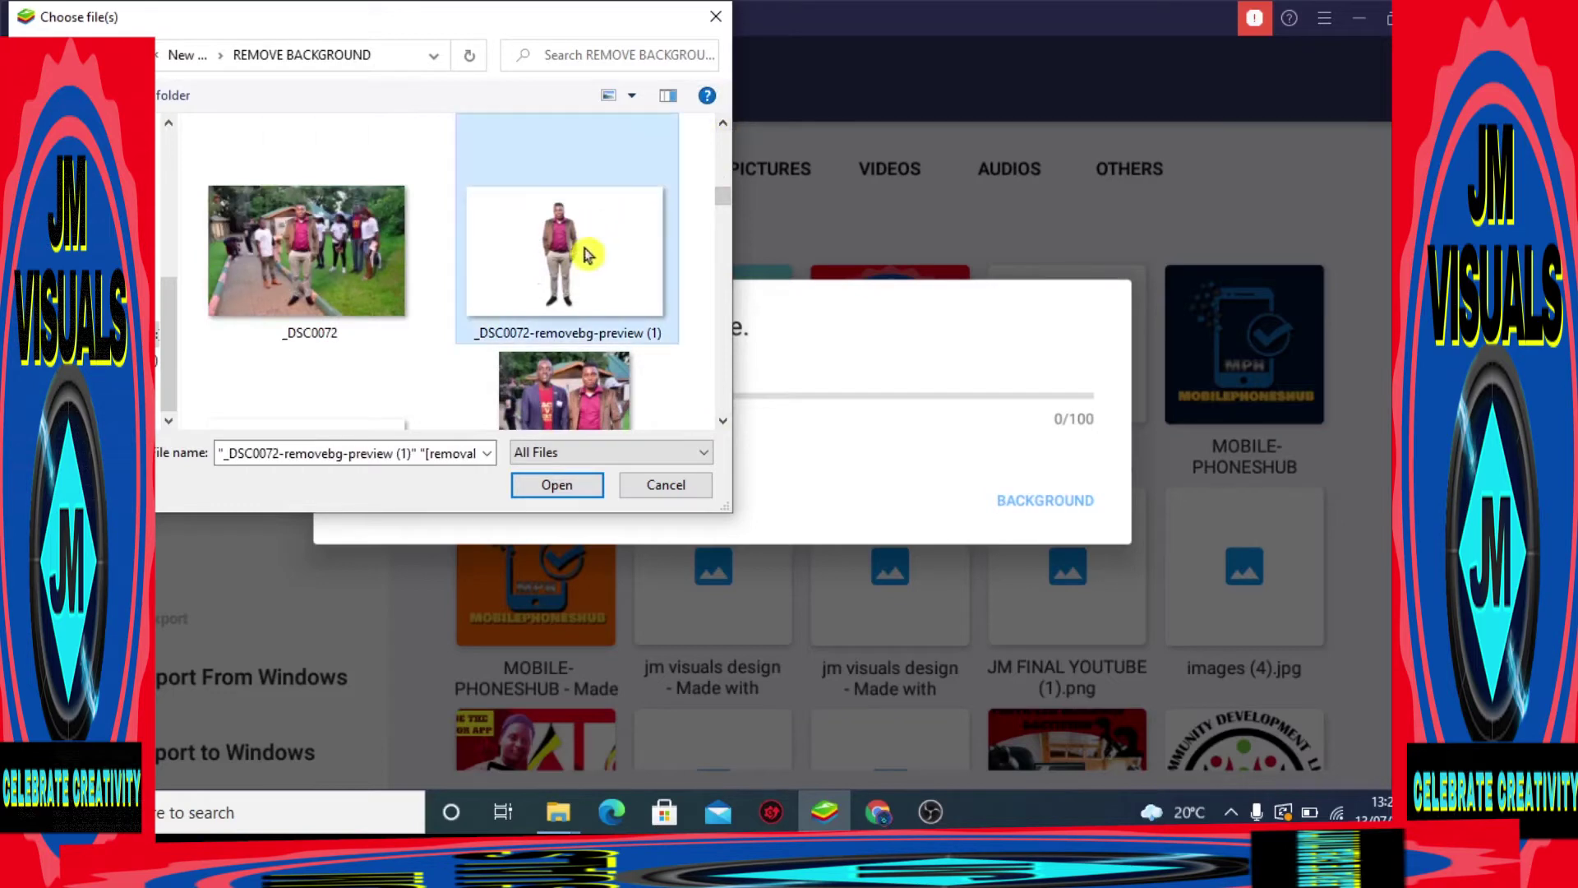
{"action": "left_click", "coordinate": [370, 274], "text": "ctrl"}
{"action": "left_click", "coordinate": [727, 422]}
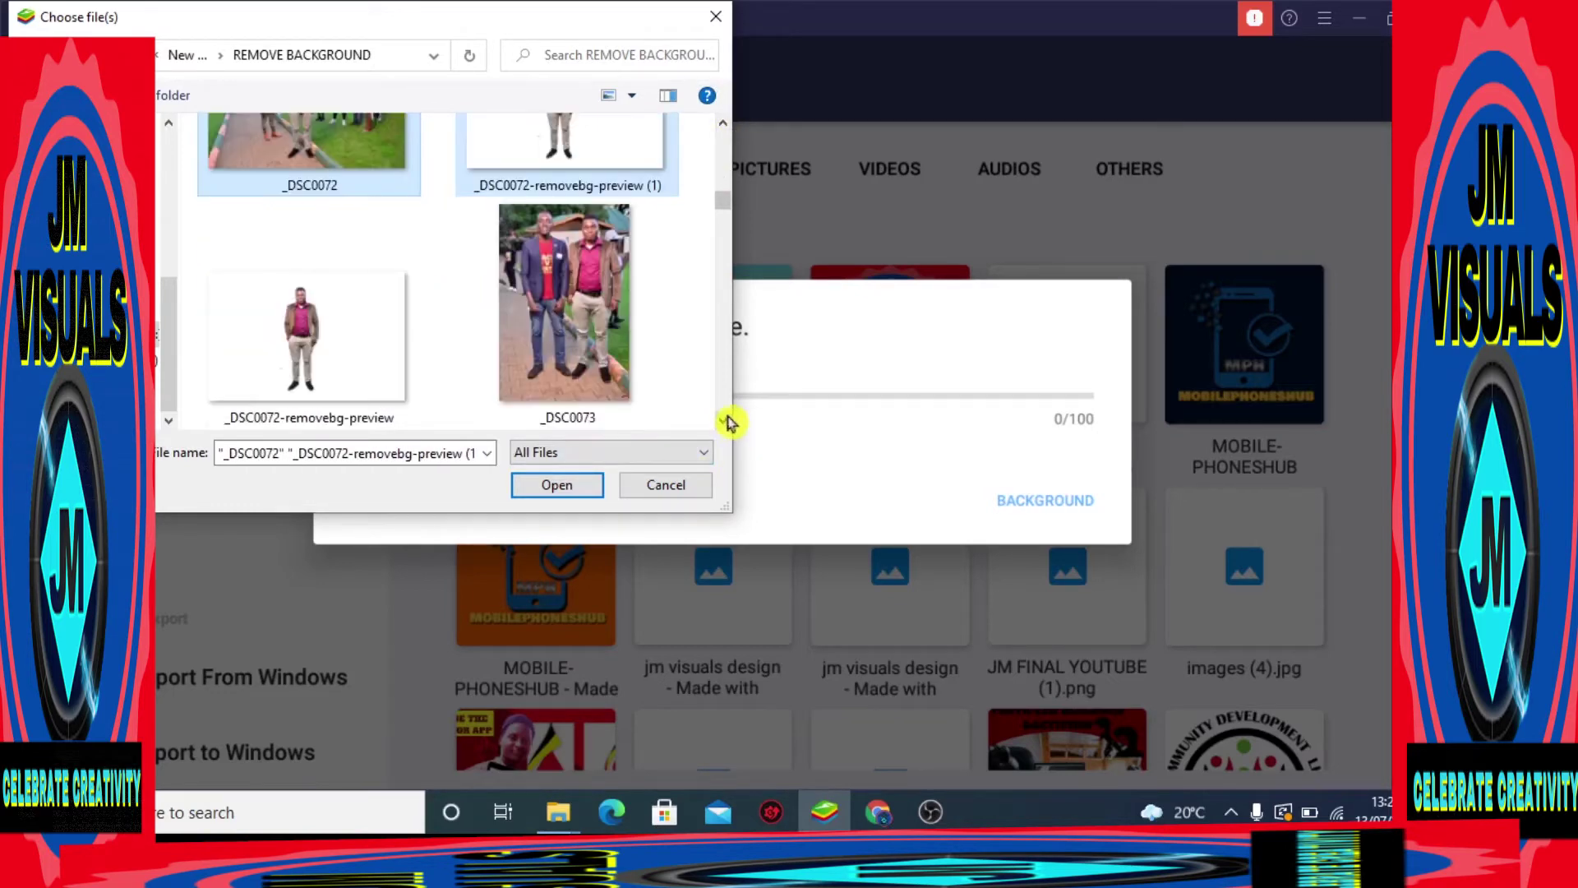
{"action": "left_click", "coordinate": [594, 489]}
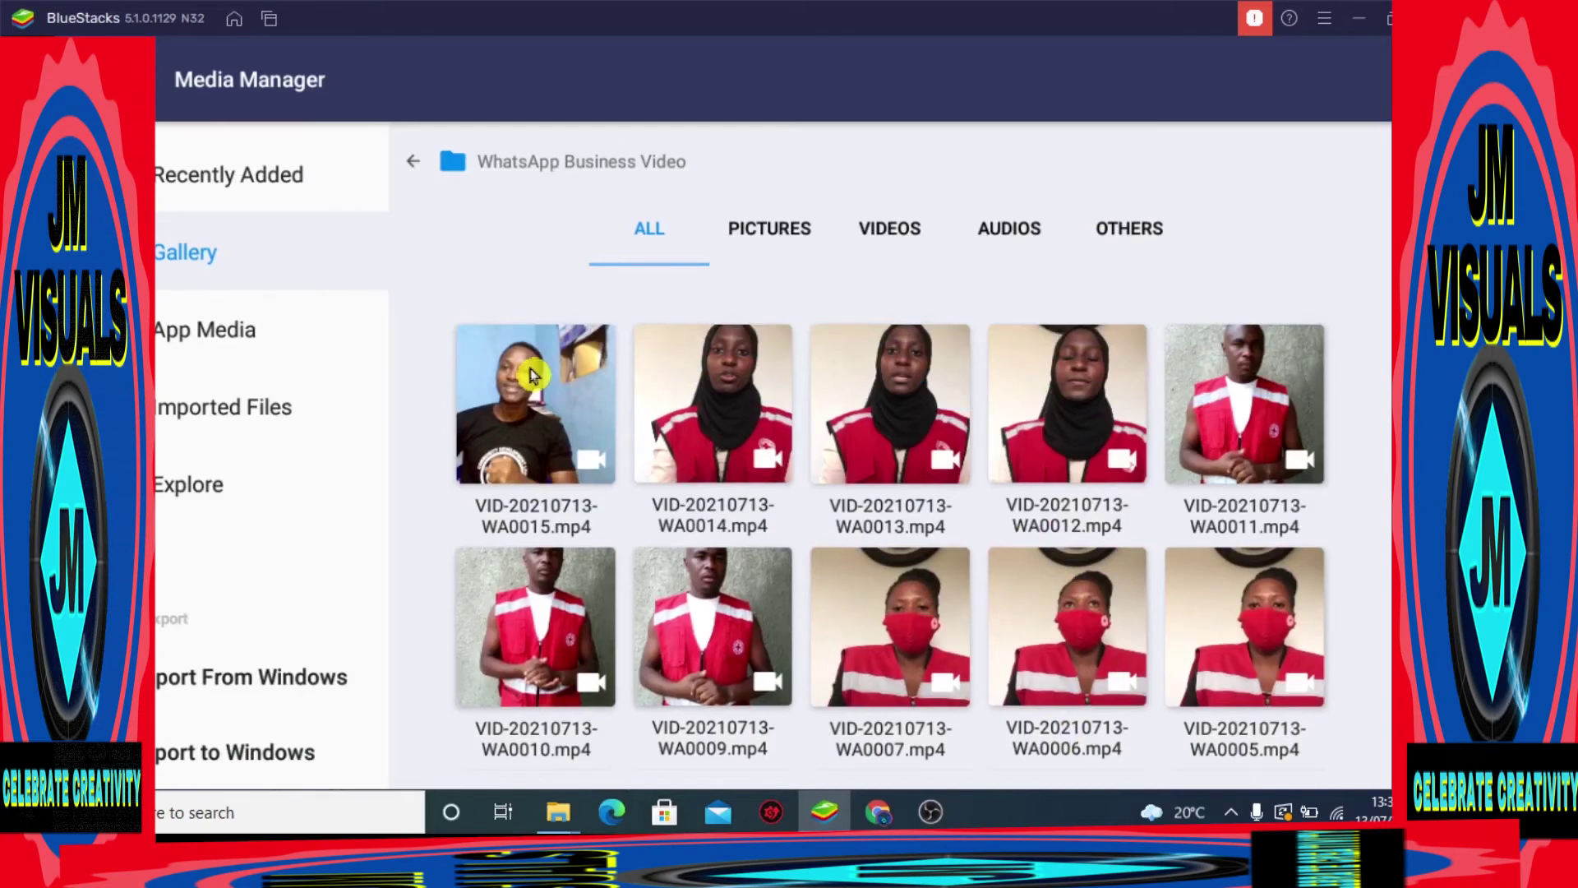
- Start Export to Windows and tick videos WA0015, WA0014, WA0013, WA0012 and WA0011
{"action": "scroll", "coordinate": [647, 471], "scroll_direction": "down", "scroll_amount": 3}
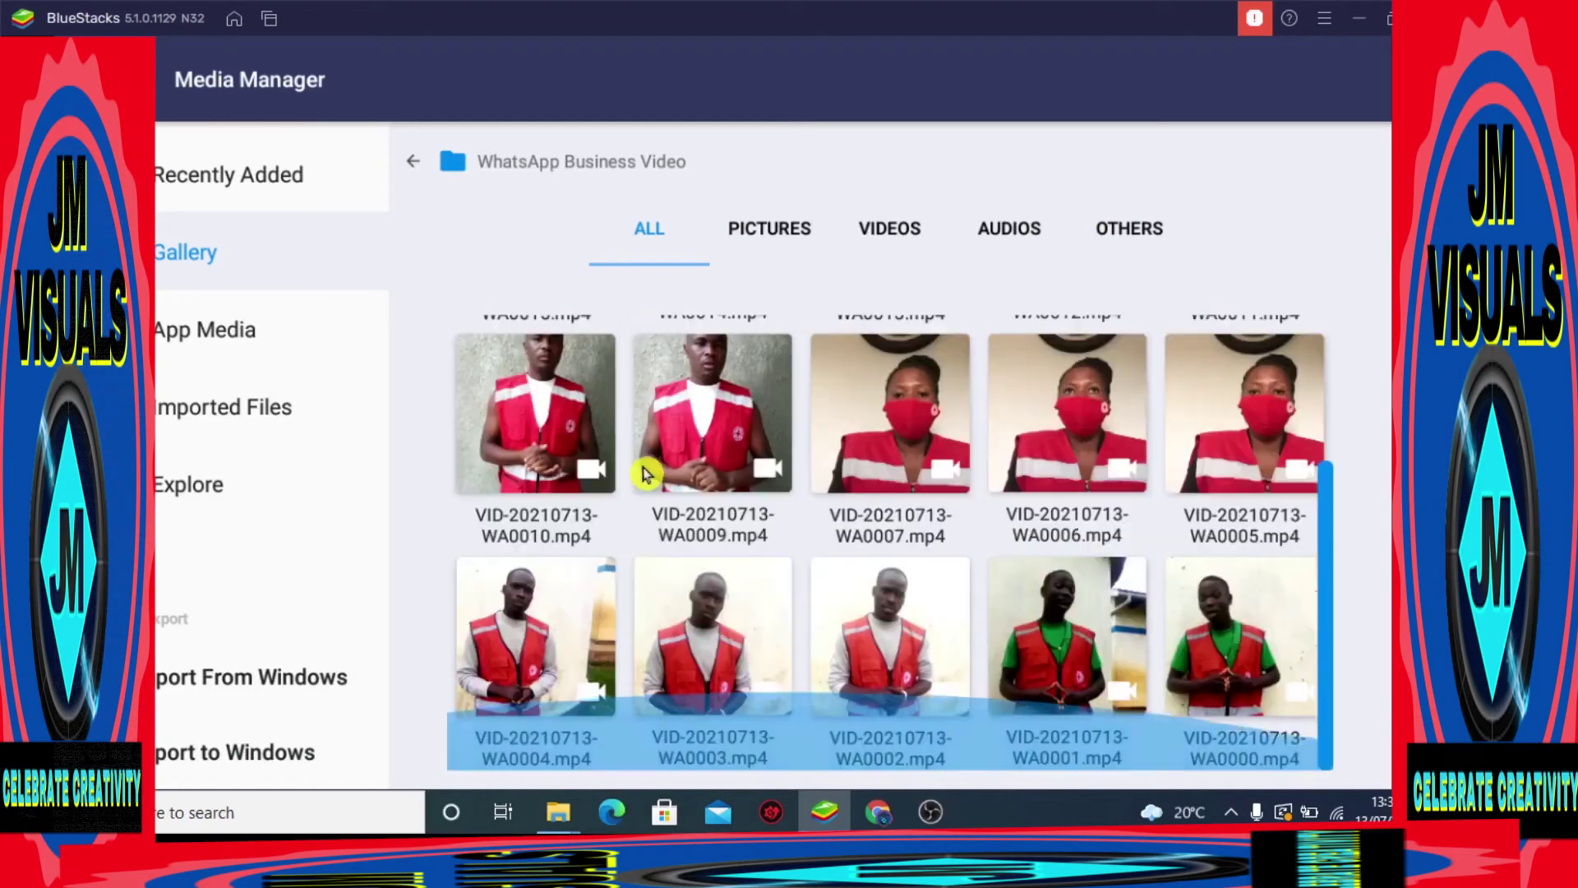
{"action": "scroll", "coordinate": [647, 471], "scroll_direction": "up", "scroll_amount": 3}
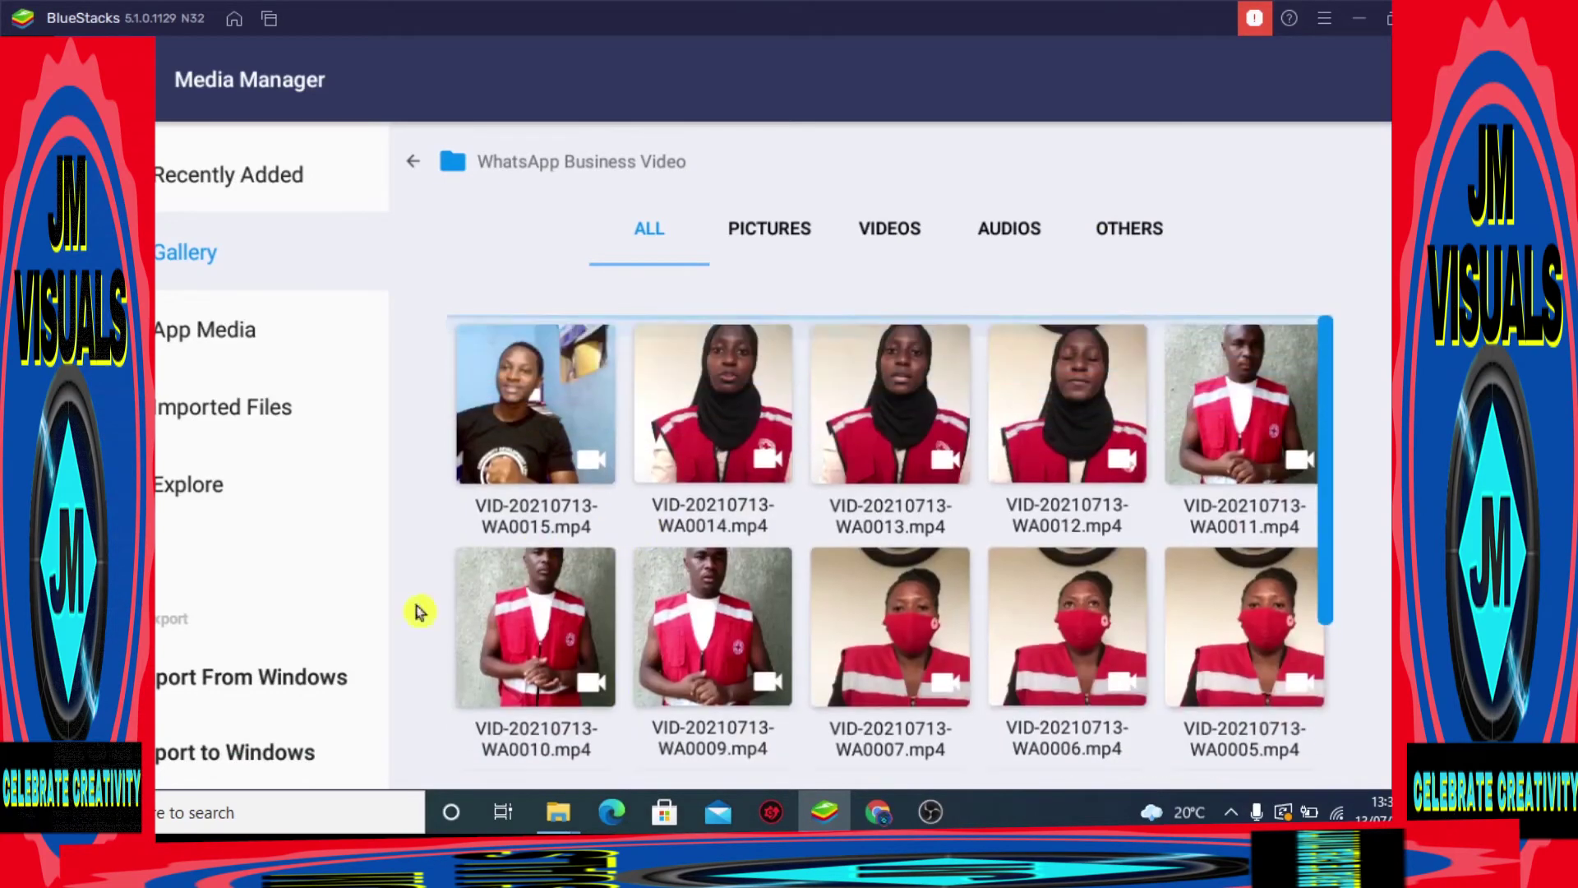
{"action": "left_click", "coordinate": [267, 755]}
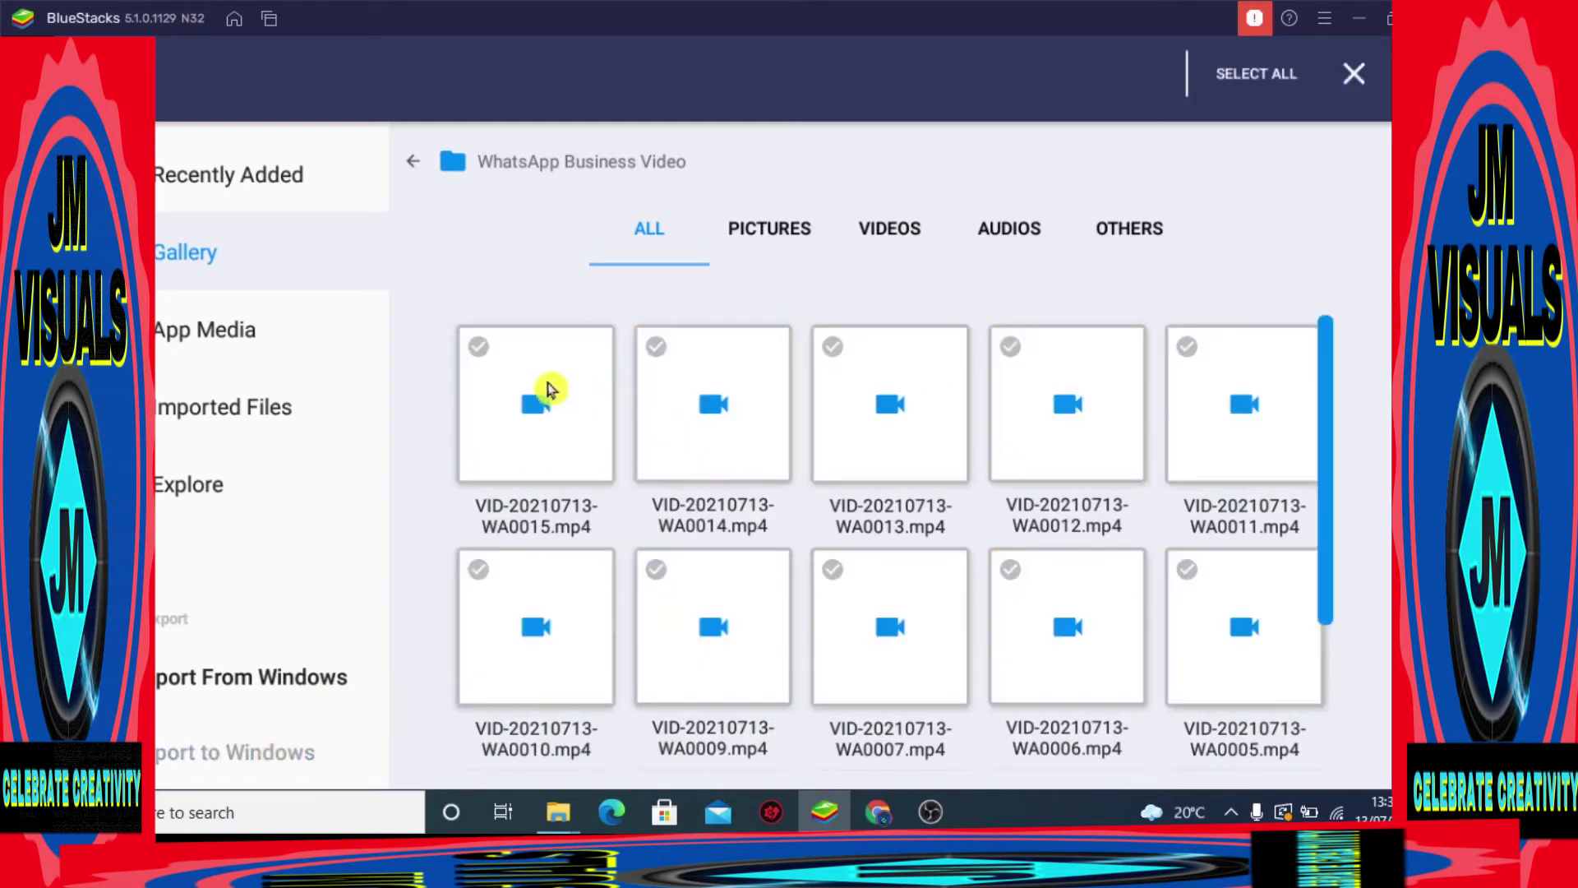
{"action": "left_click", "coordinate": [539, 384]}
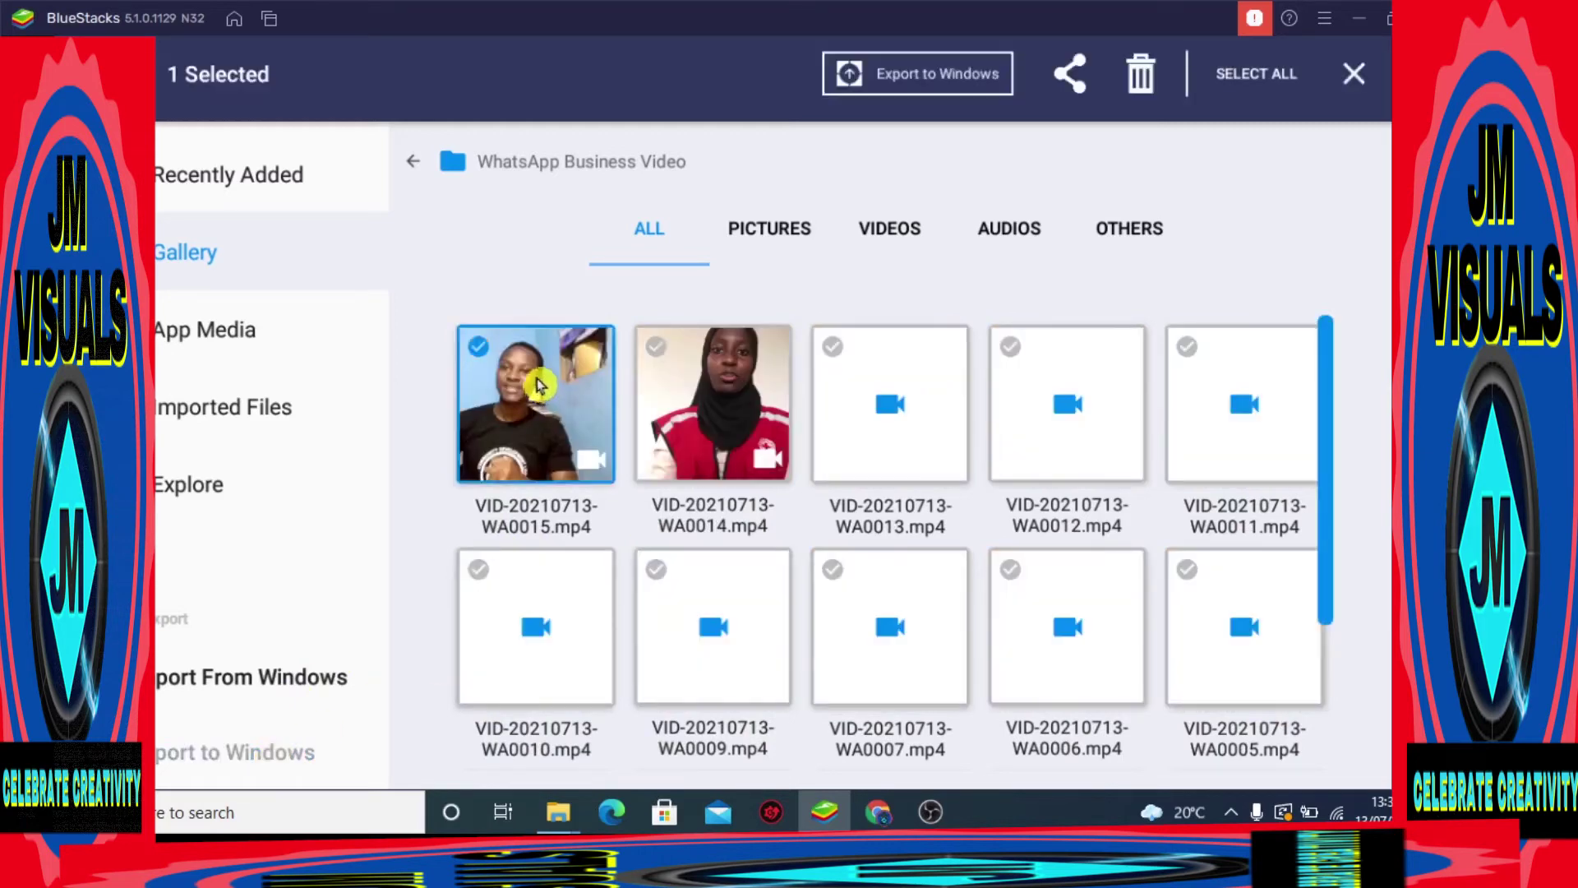
{"action": "left_click", "coordinate": [715, 370]}
{"action": "left_click", "coordinate": [900, 364]}
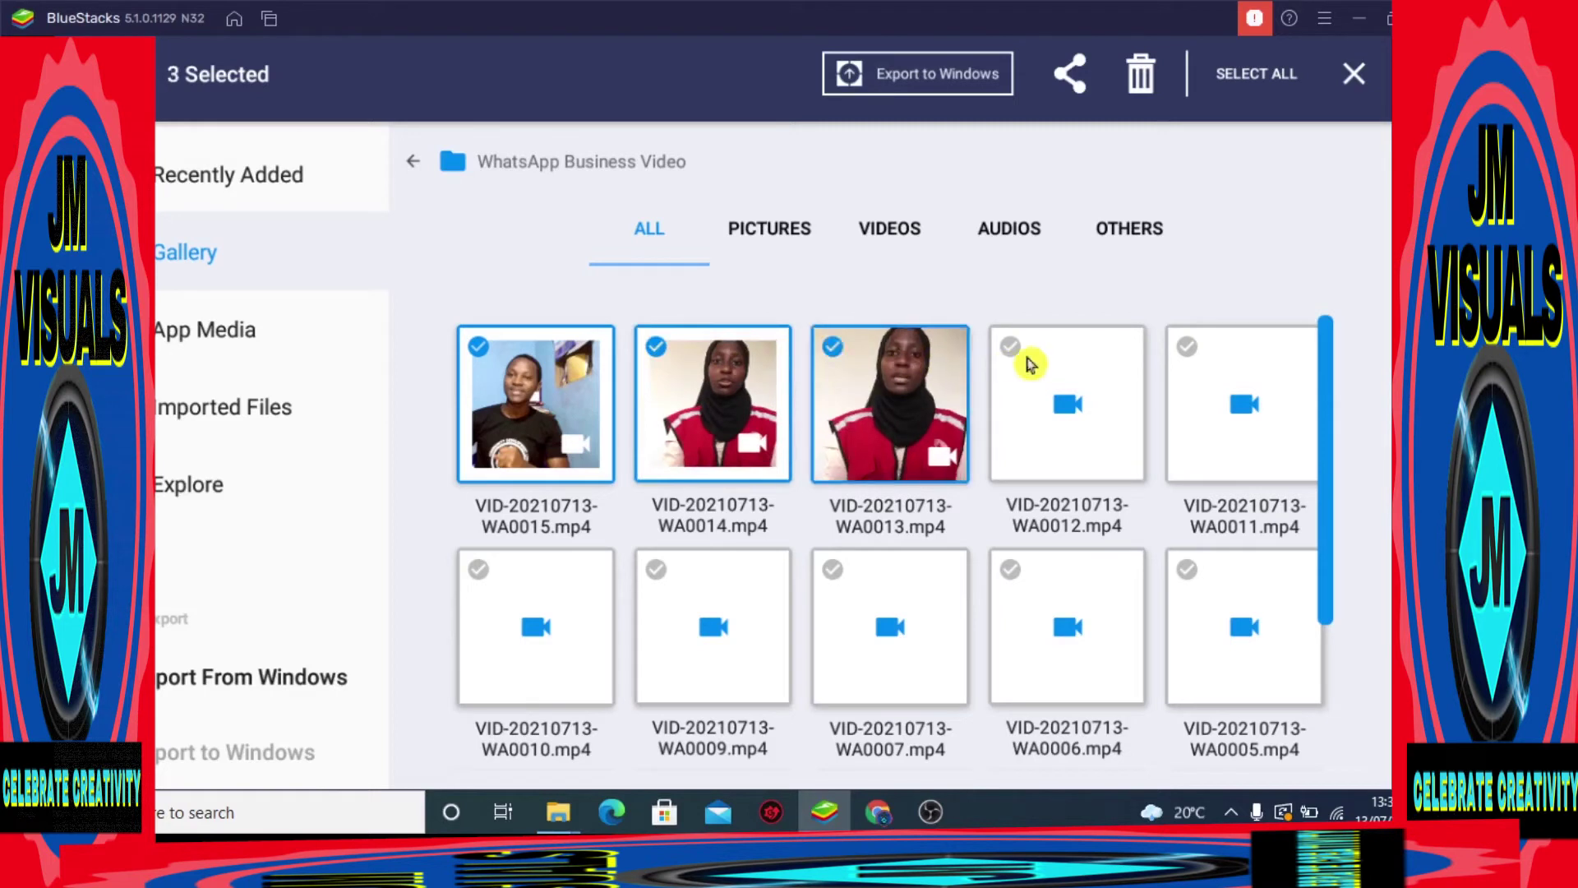
{"action": "left_click", "coordinate": [1093, 357]}
{"action": "left_click", "coordinate": [1183, 348]}
- Add videos WA0005, WA0006, WA0007, WA0009 and WA0010, then confirm exporting all ten
{"action": "left_click", "coordinate": [1205, 576]}
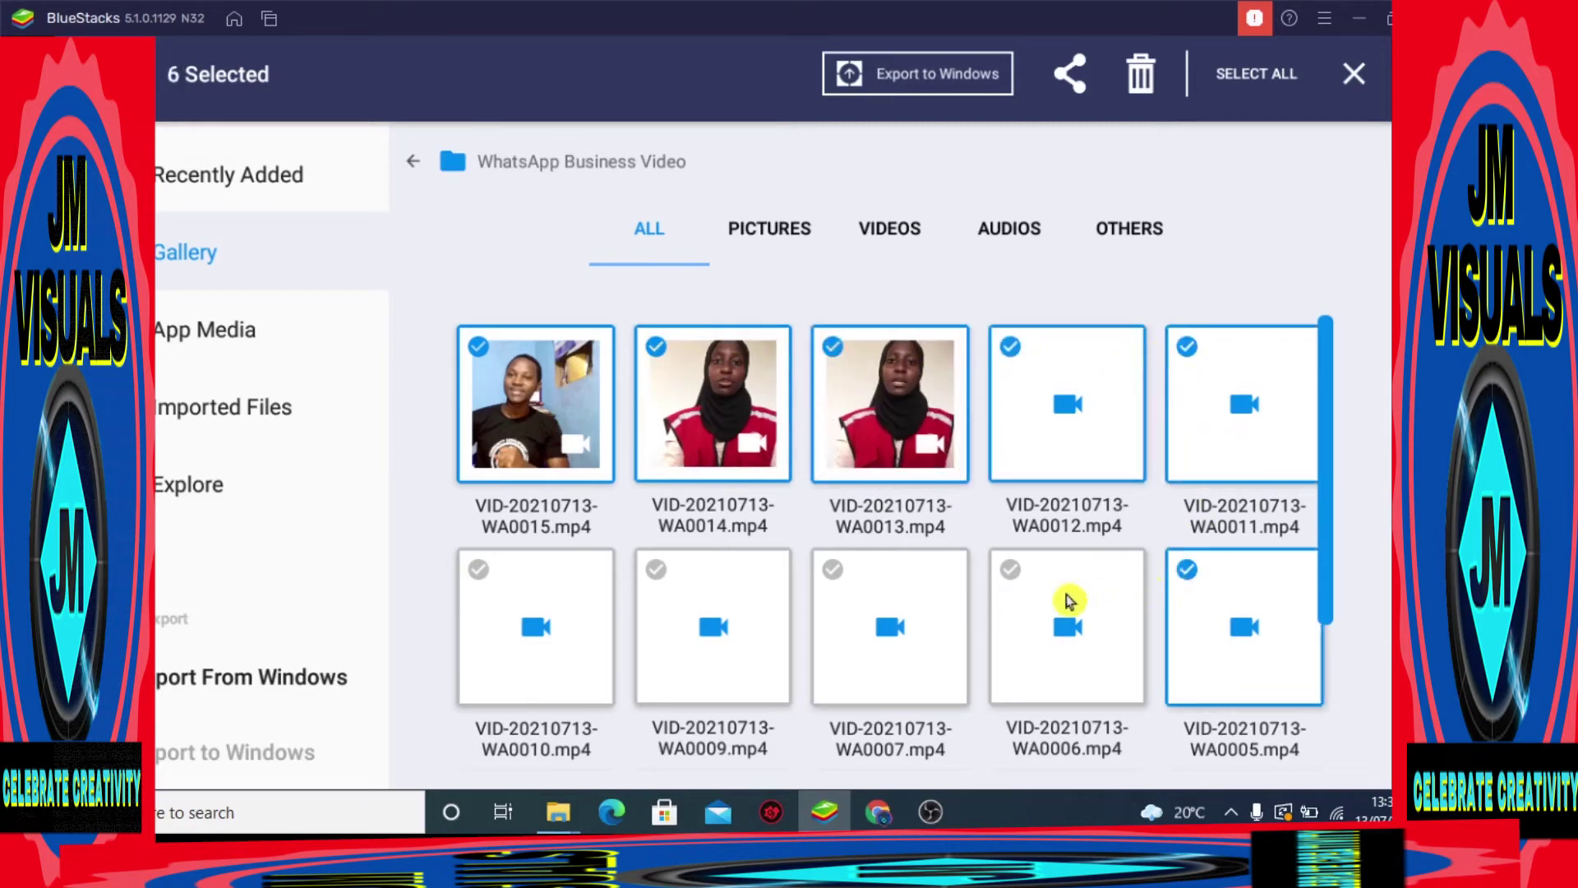
{"action": "left_click", "coordinate": [1018, 605]}
{"action": "left_click", "coordinate": [851, 608]}
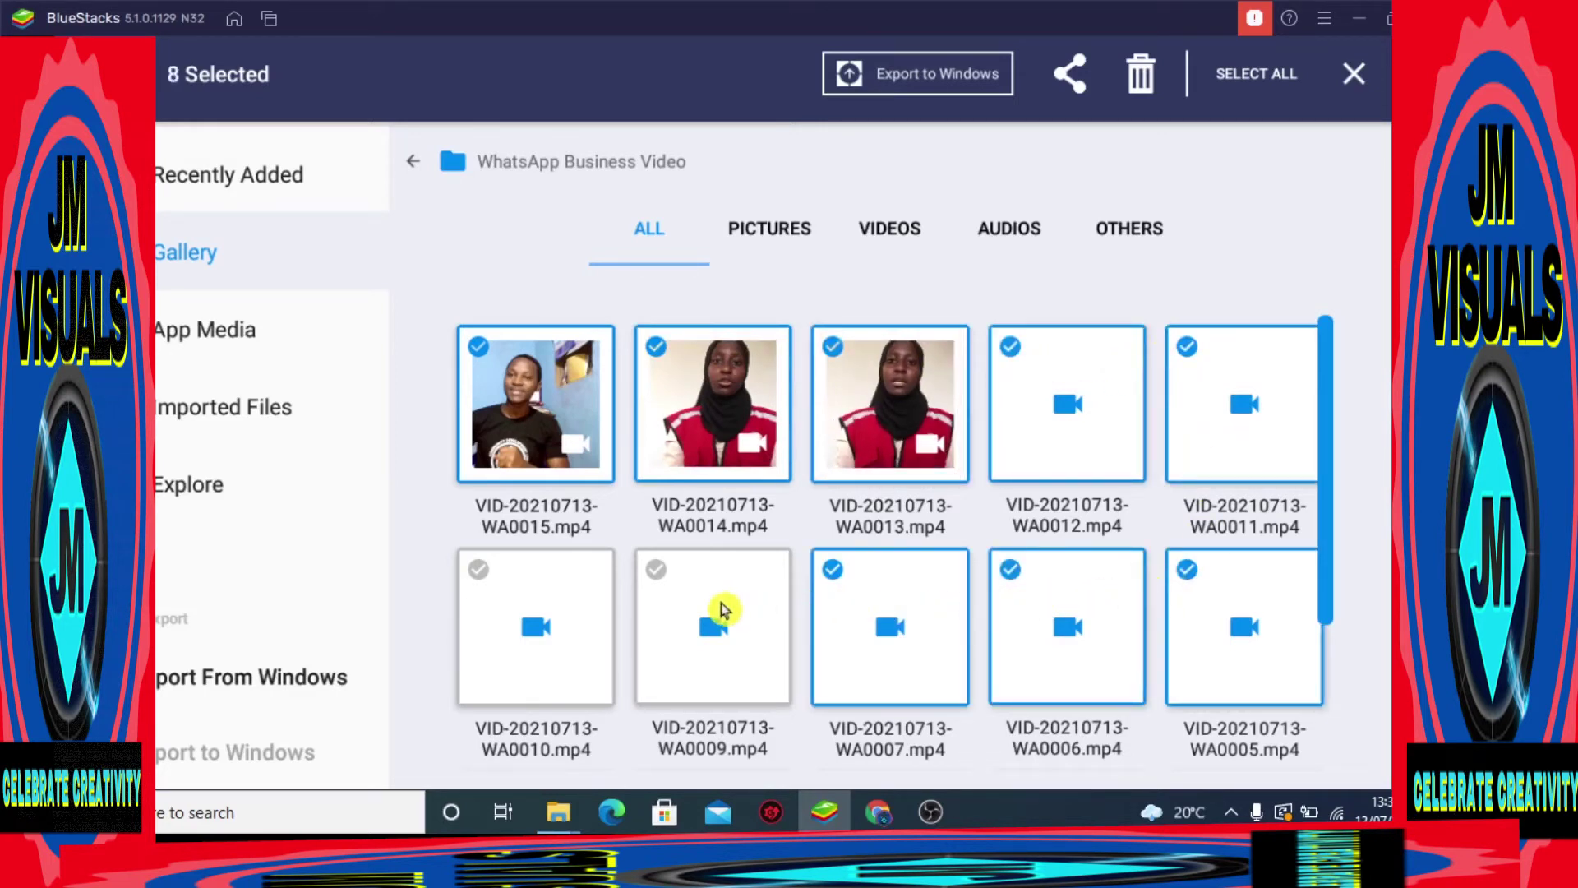
{"action": "left_click", "coordinate": [693, 611]}
{"action": "left_click", "coordinate": [604, 623]}
{"action": "scroll", "coordinate": [692, 649], "scroll_direction": "down", "scroll_amount": 3}
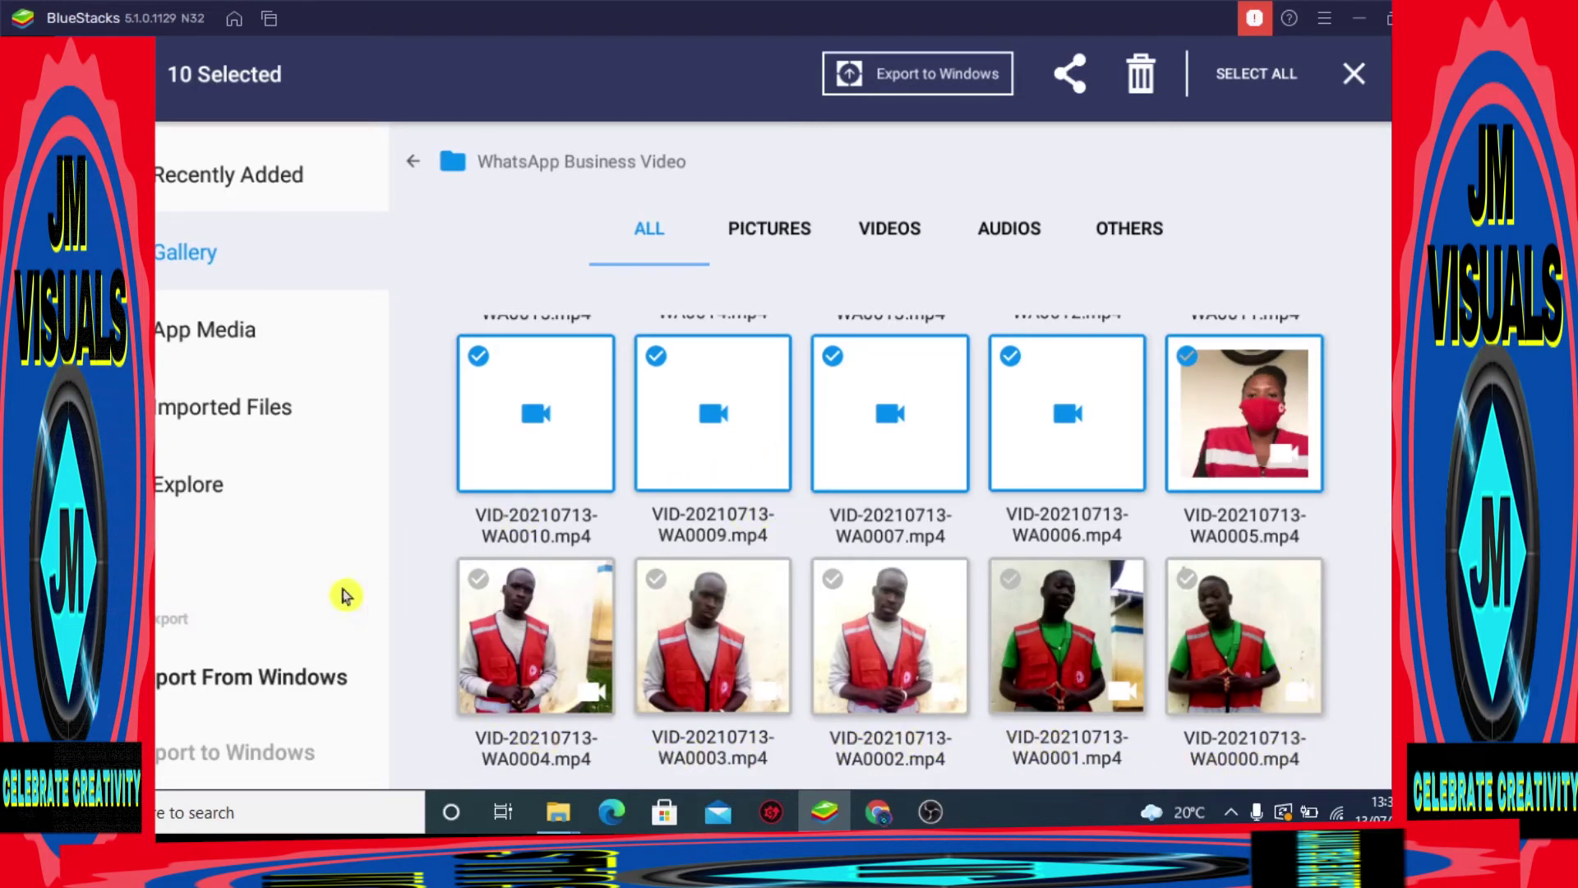
{"action": "left_click", "coordinate": [934, 83]}
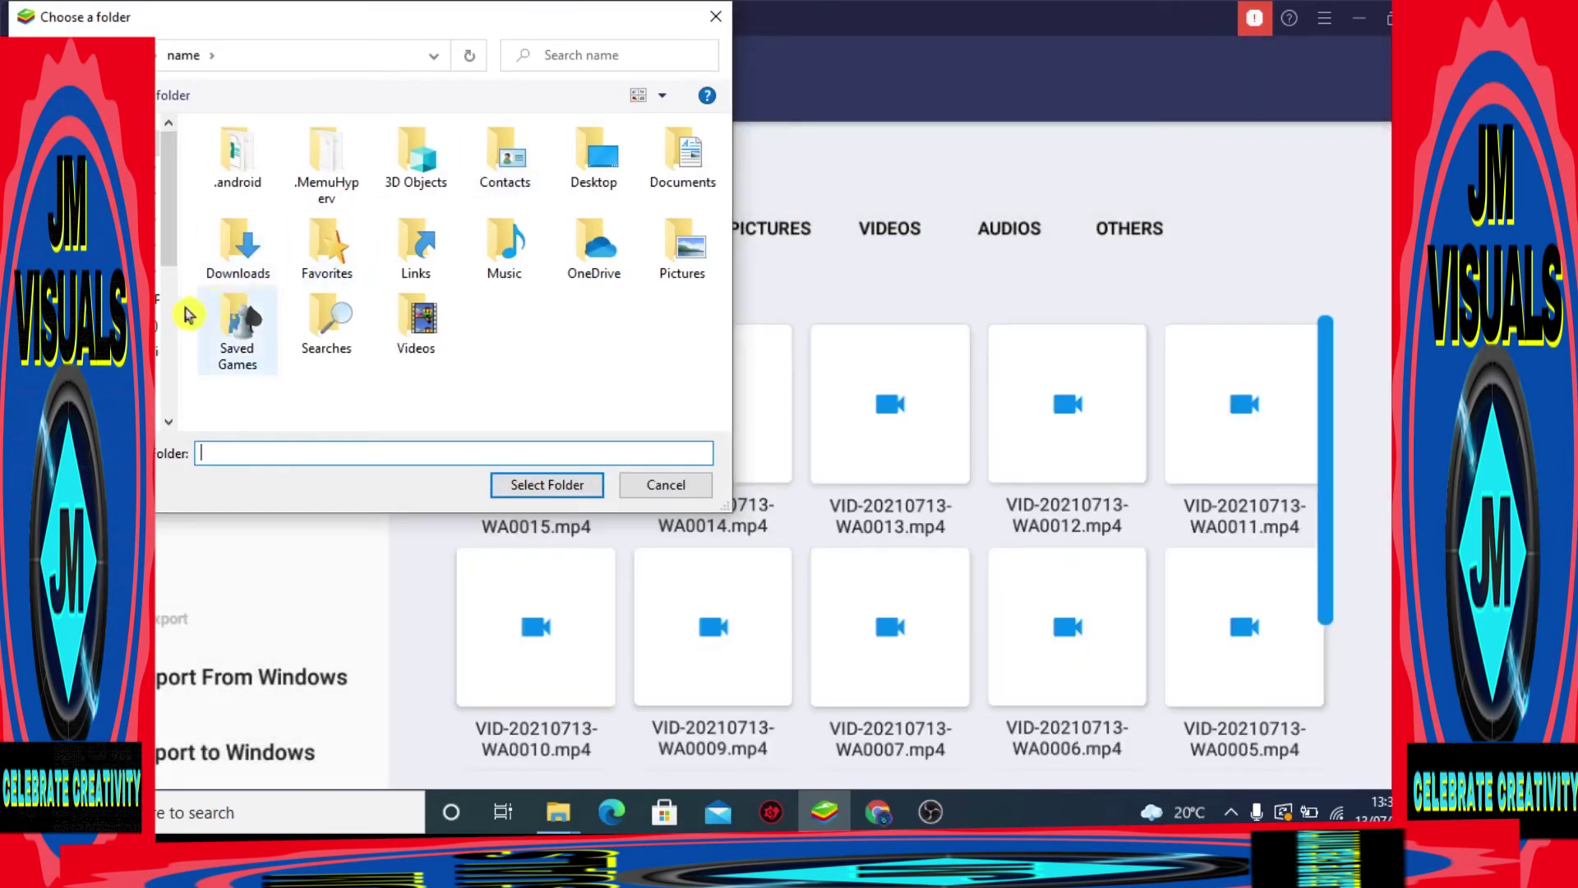
- Pick New Volume (J:) > DCIM as the destination folder for the exported videos
{"action": "left_click", "coordinate": [99, 143]}
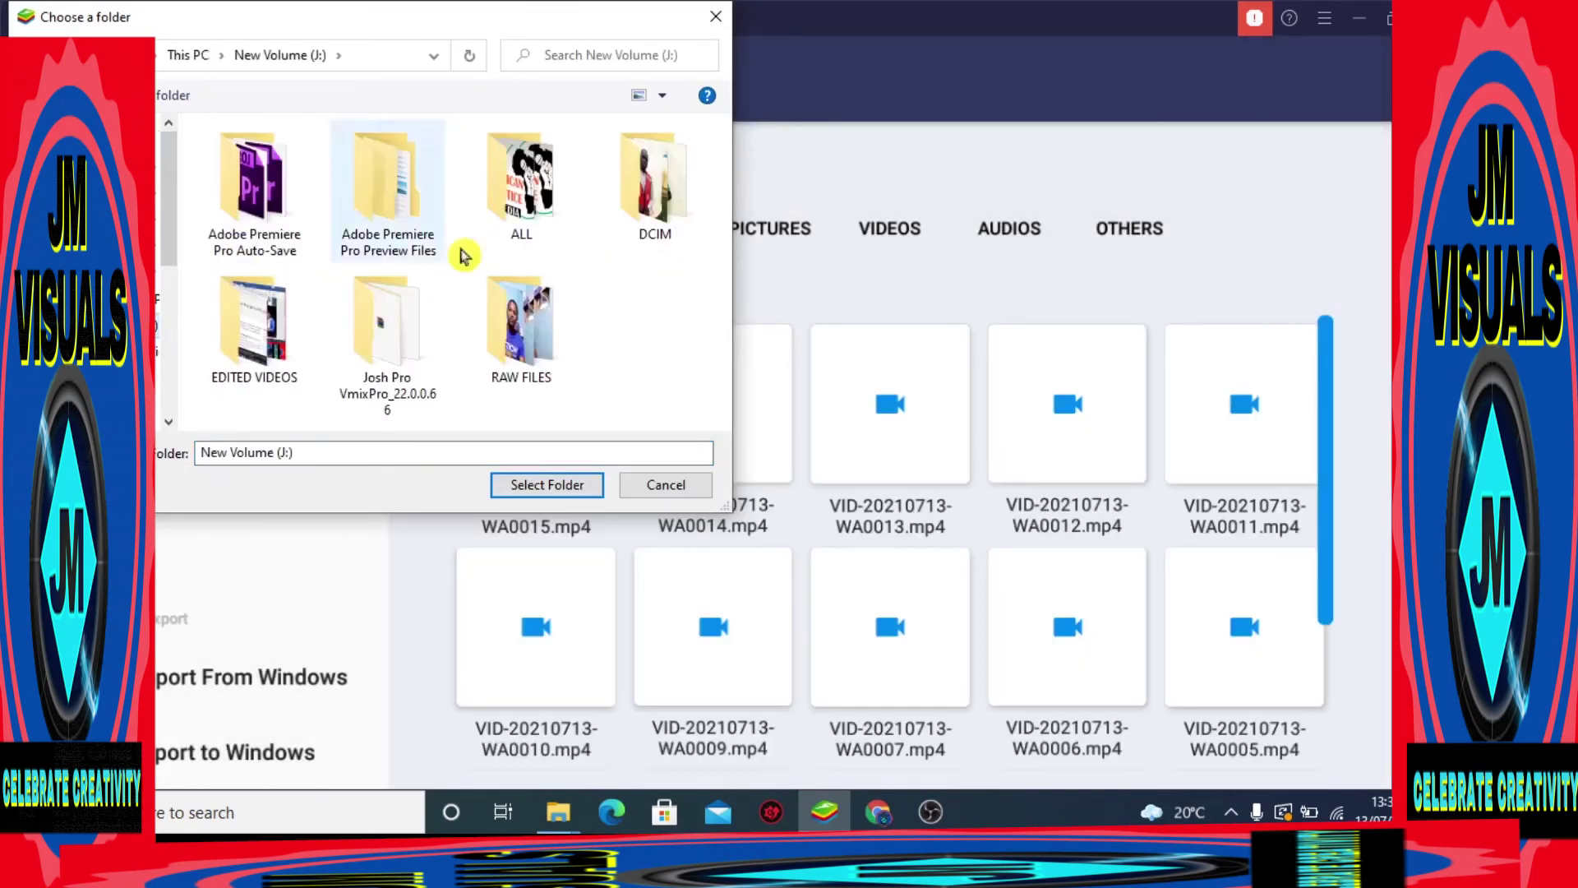
{"action": "double_click", "coordinate": [645, 238]}
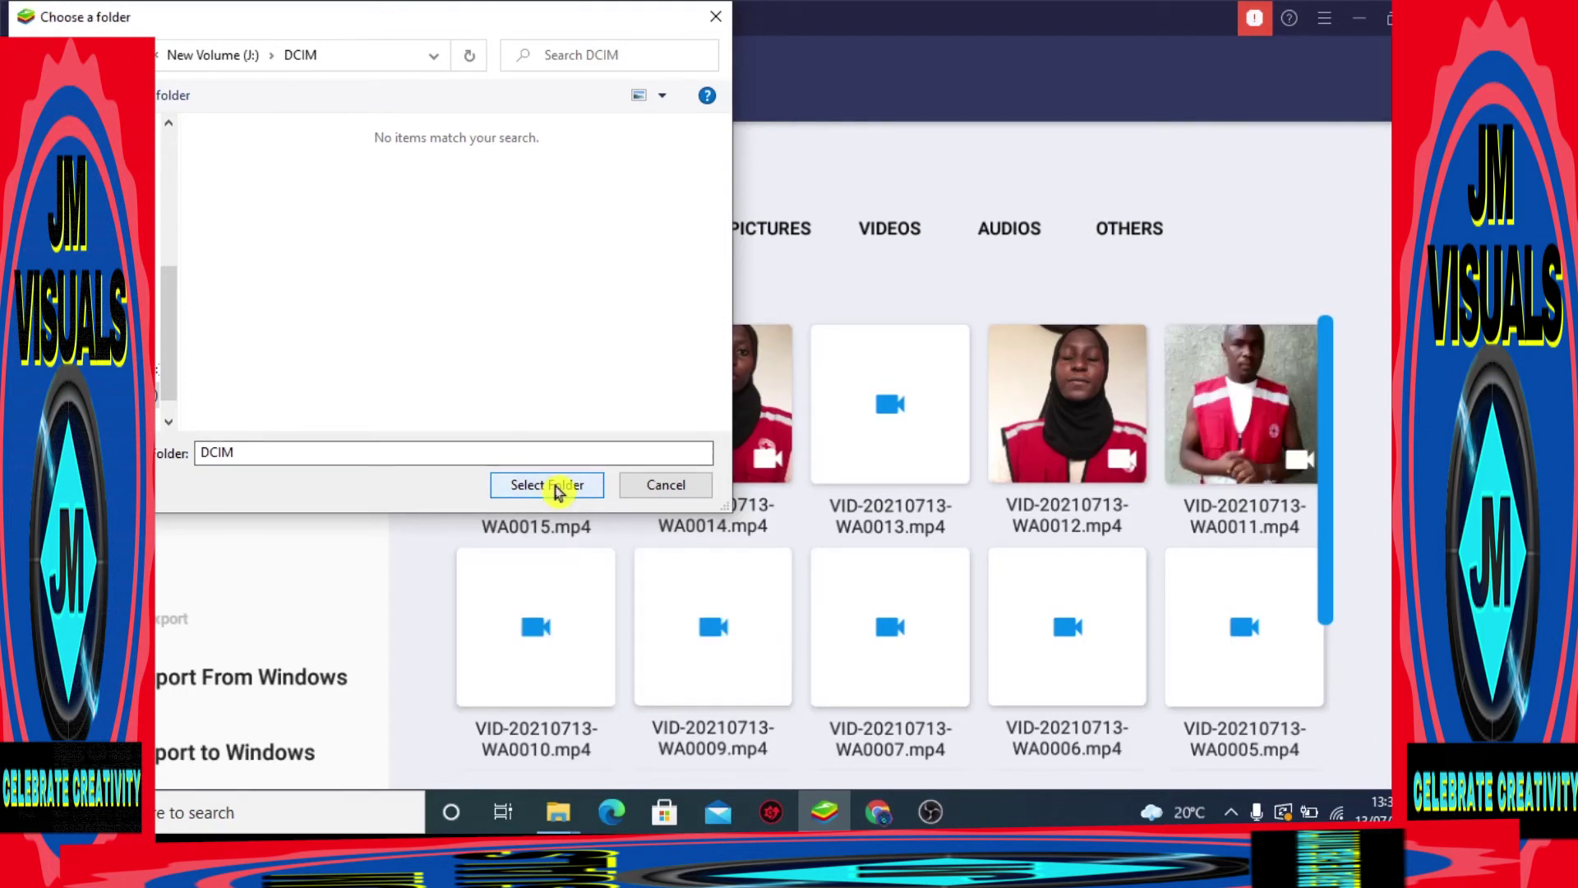
{"action": "left_click", "coordinate": [555, 487]}
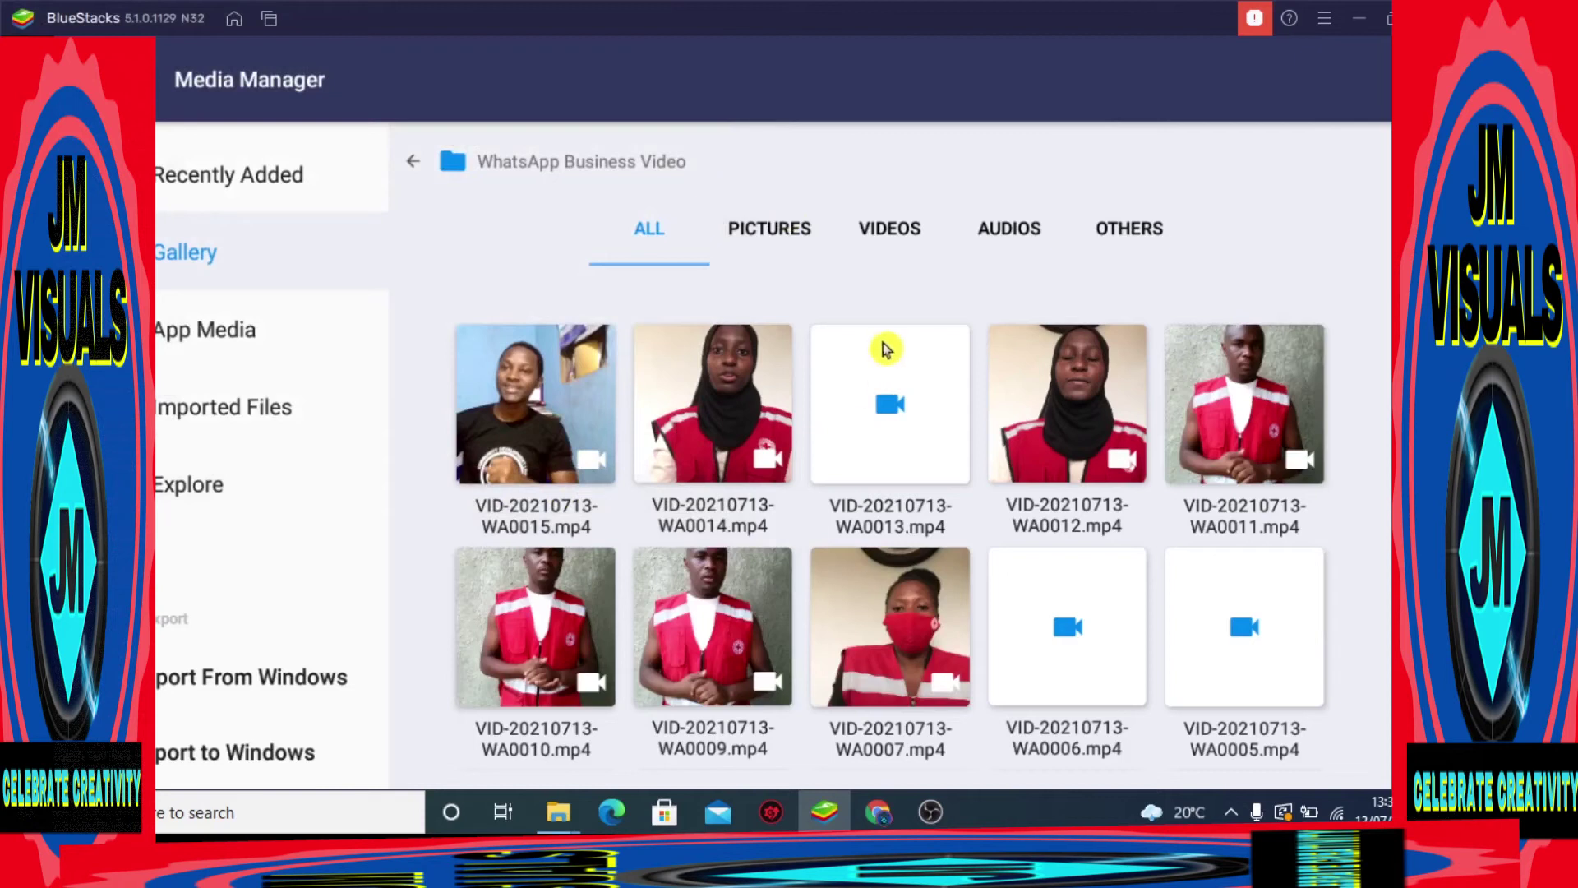
- Filter to pictures, open Recently Added, and view the JM Visuals logo full screen
{"action": "left_click", "coordinate": [773, 239]}
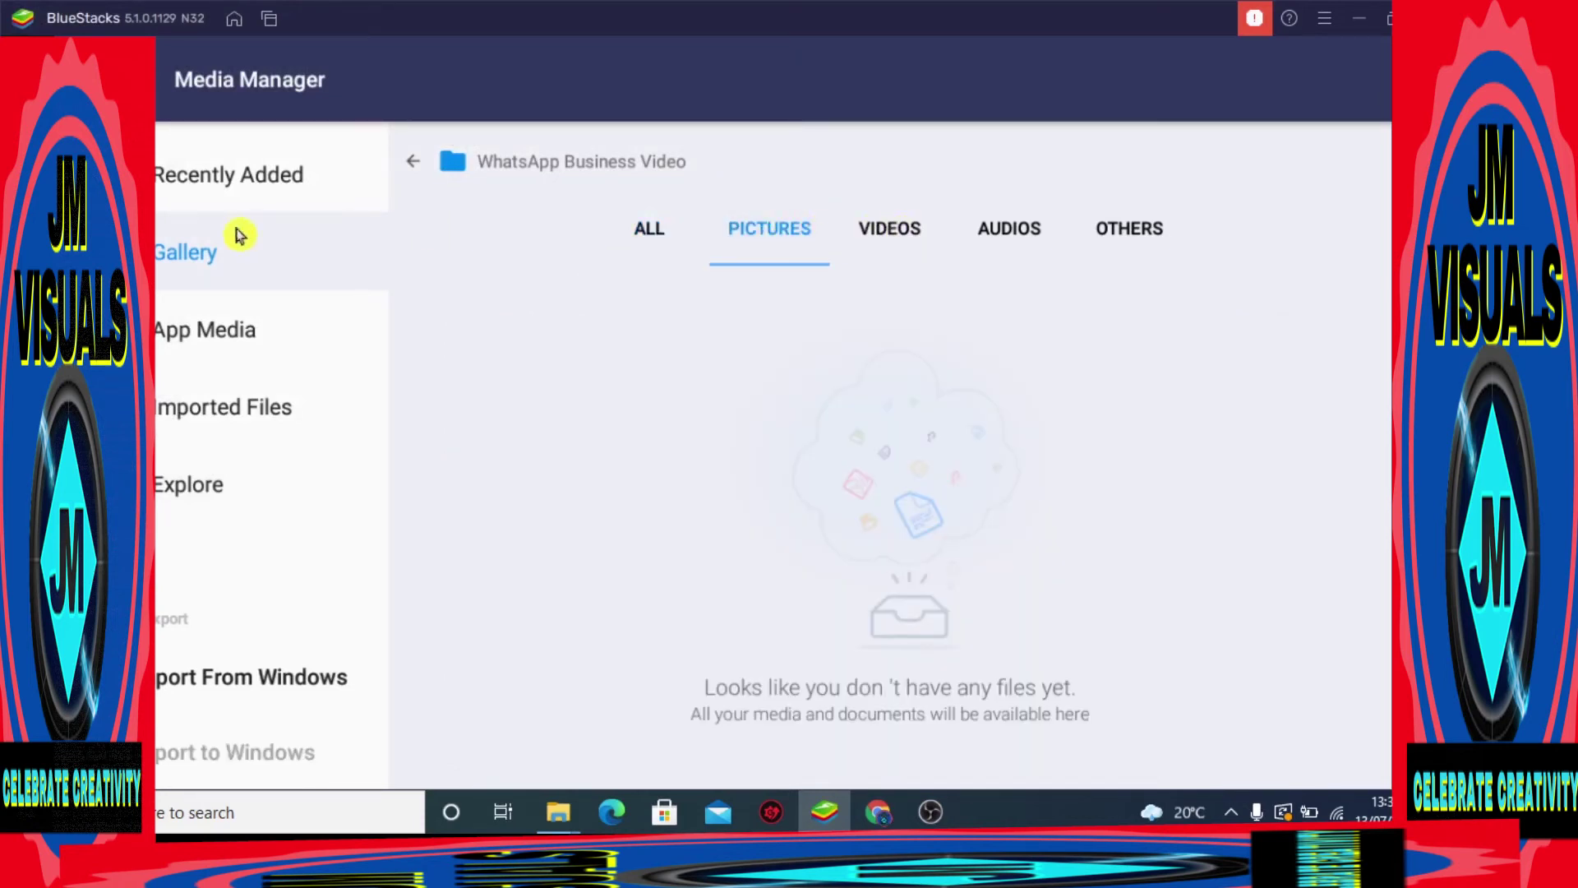
{"action": "left_click", "coordinate": [249, 351]}
{"action": "scroll", "coordinate": [1000, 574], "scroll_direction": "down", "scroll_amount": 4}
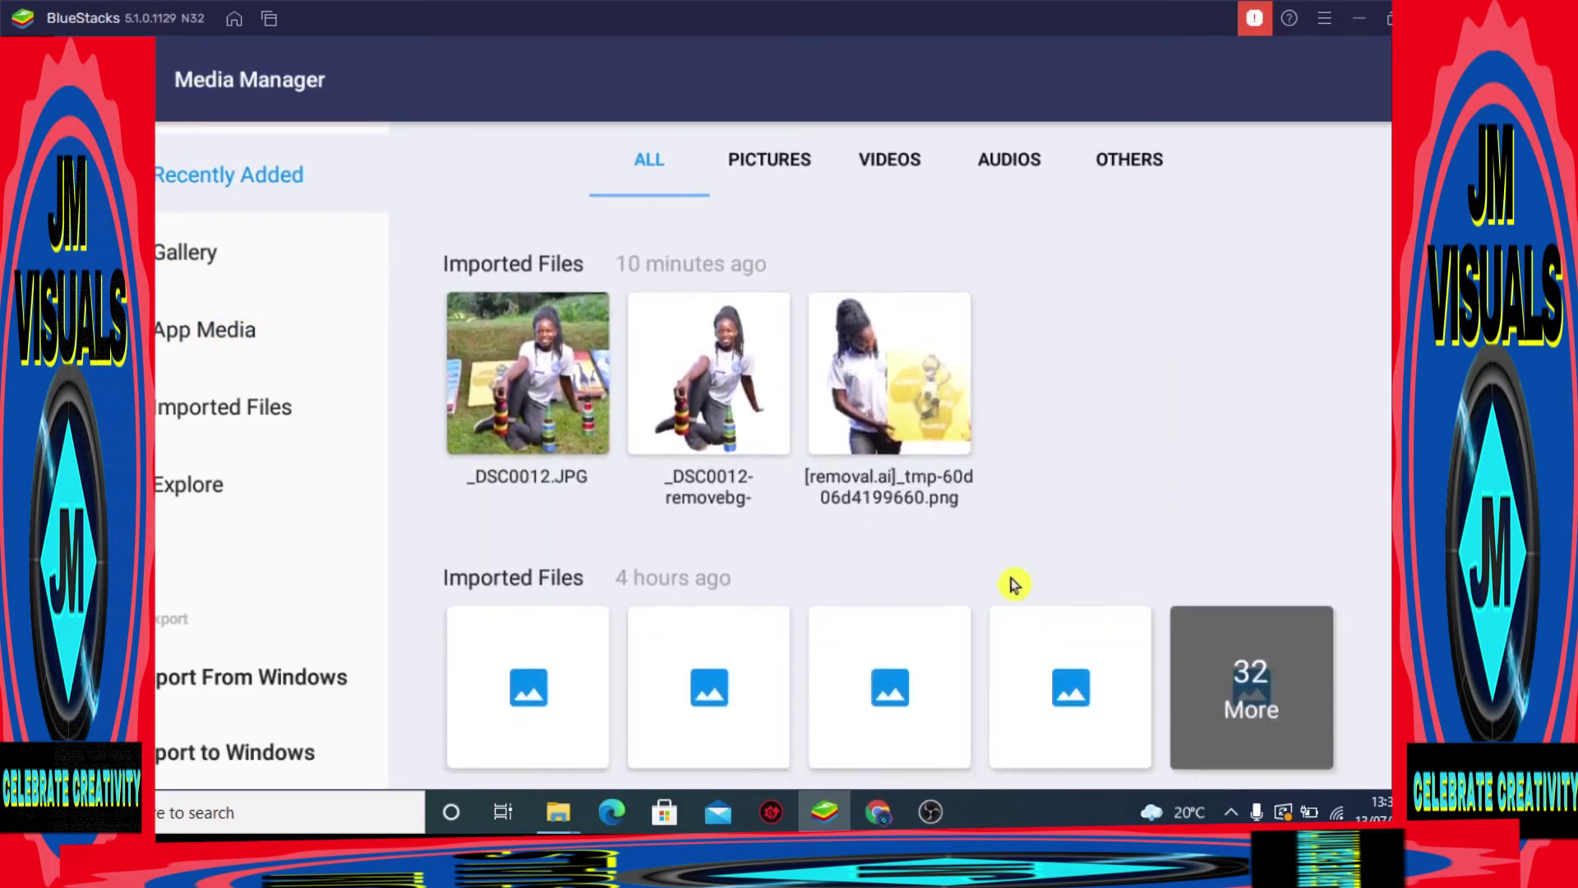
{"action": "scroll", "coordinate": [1014, 585], "scroll_direction": "up", "scroll_amount": 3}
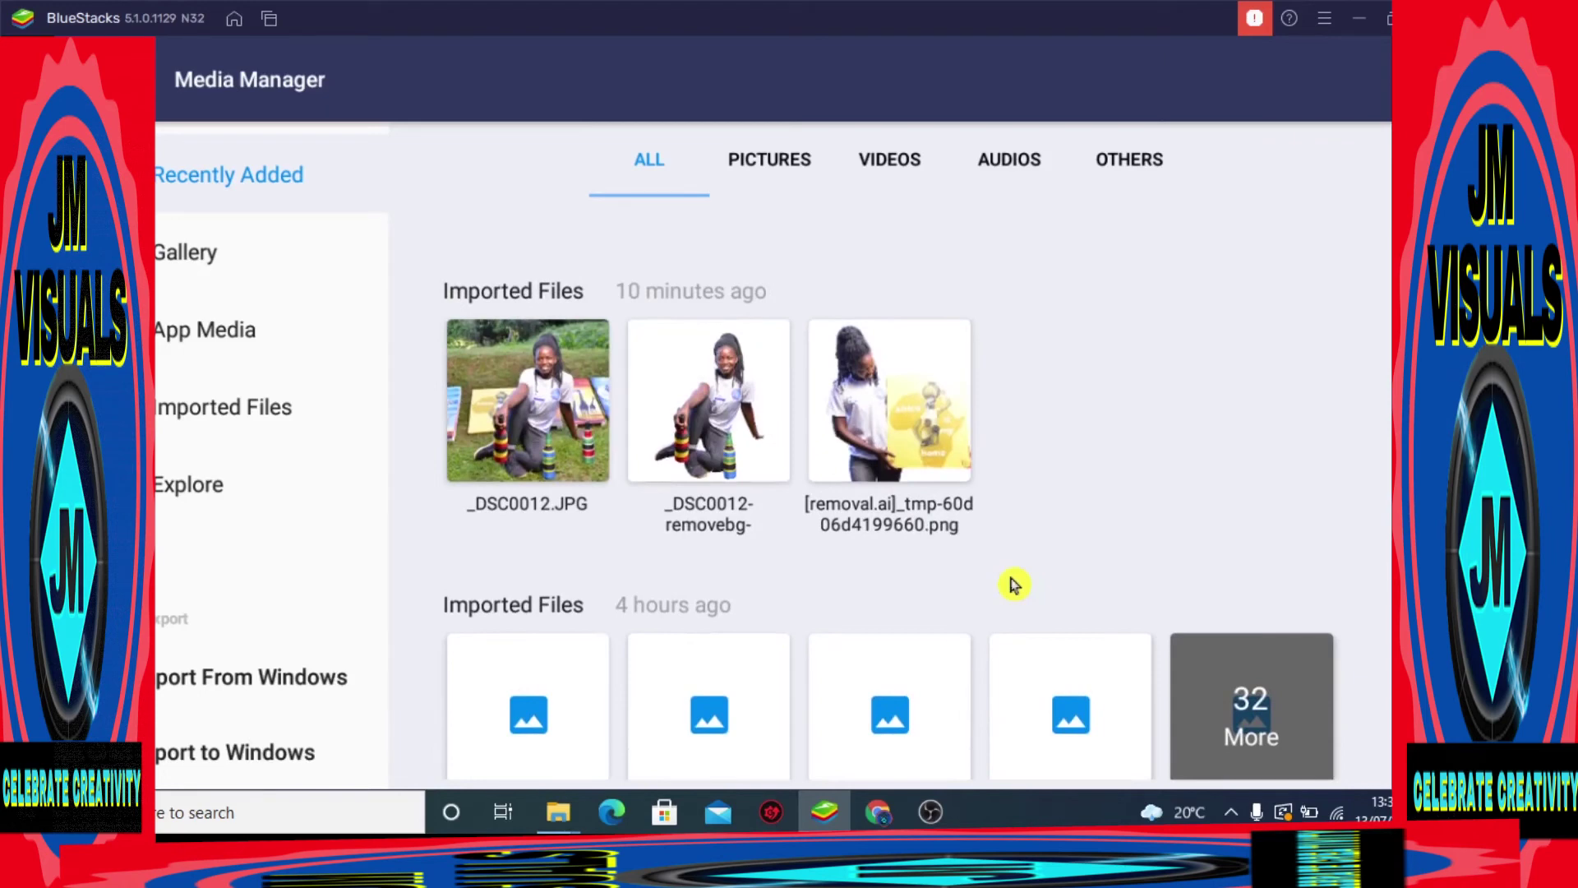
{"action": "scroll", "coordinate": [1011, 588], "scroll_direction": "down", "scroll_amount": 3}
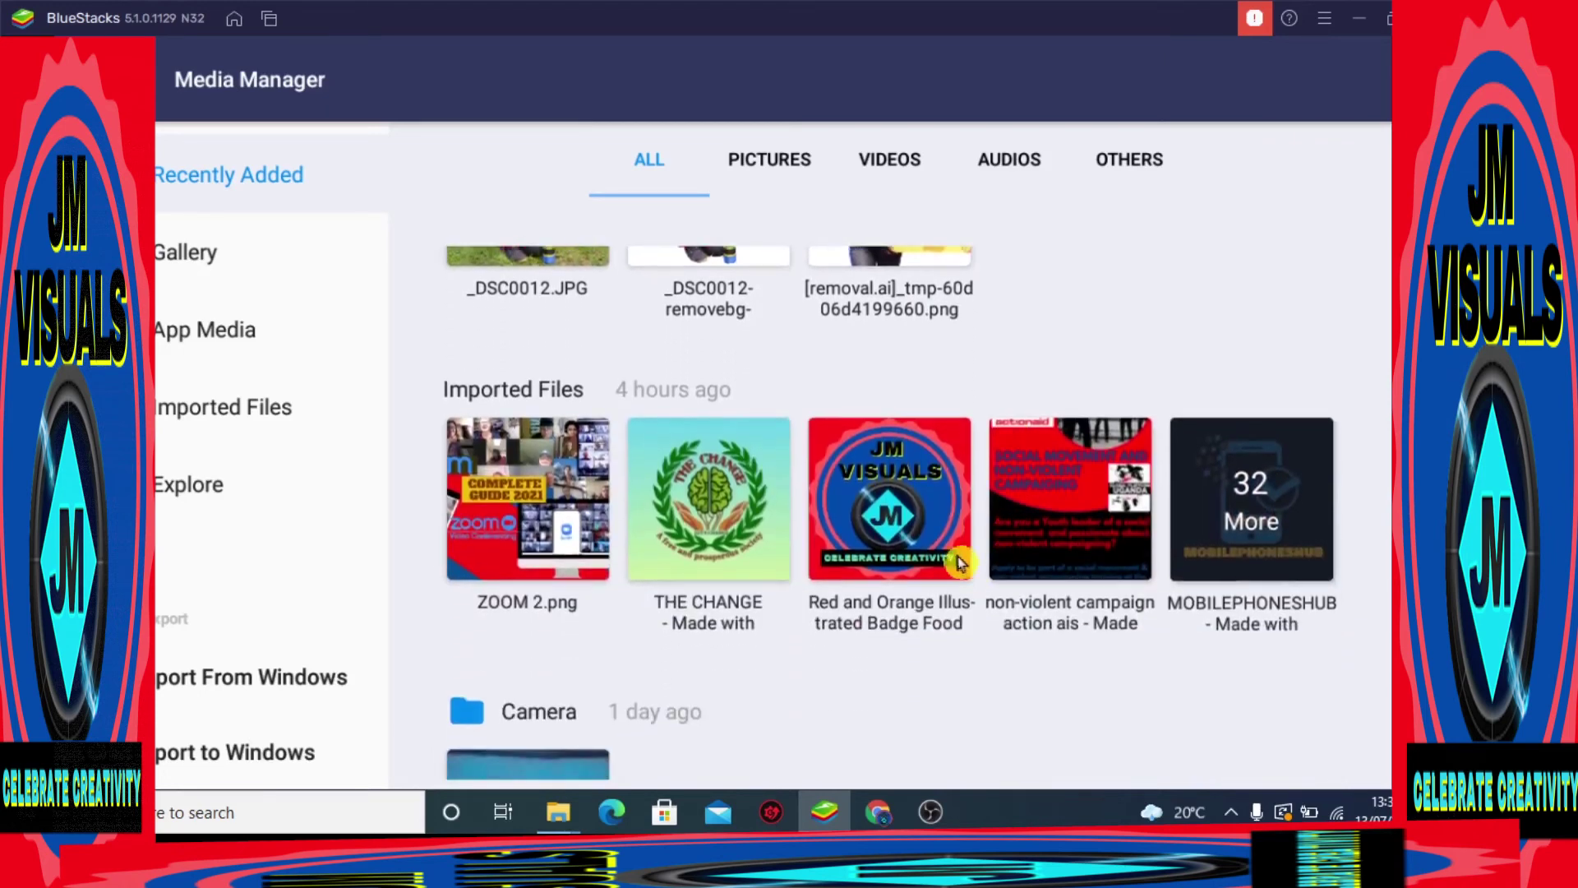
{"action": "left_click", "coordinate": [925, 530]}
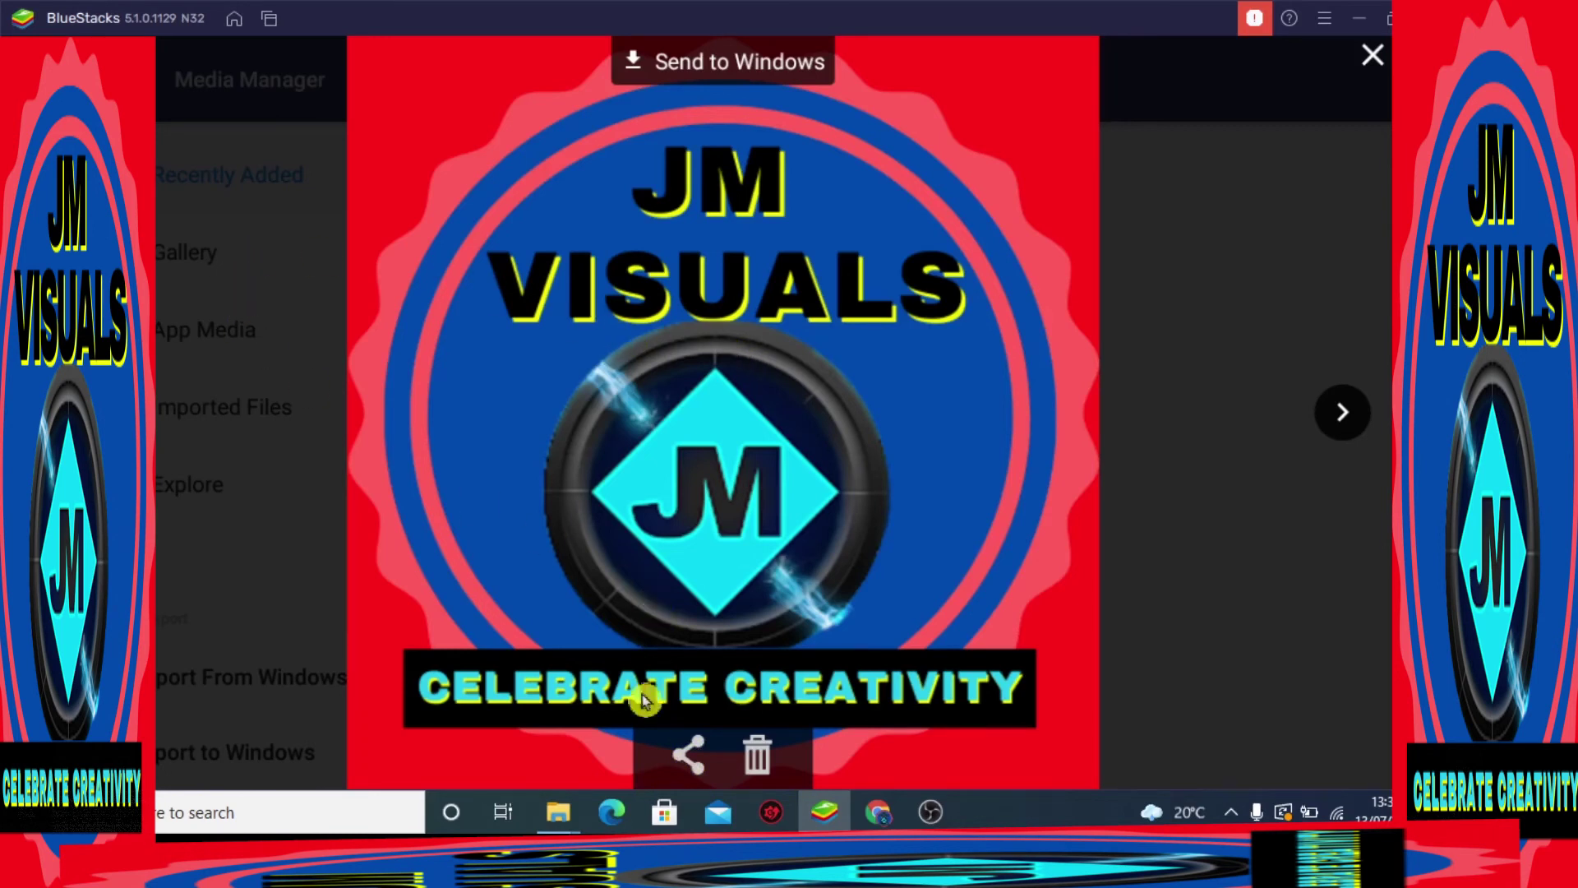
{"action": "left_click", "coordinate": [690, 752]}
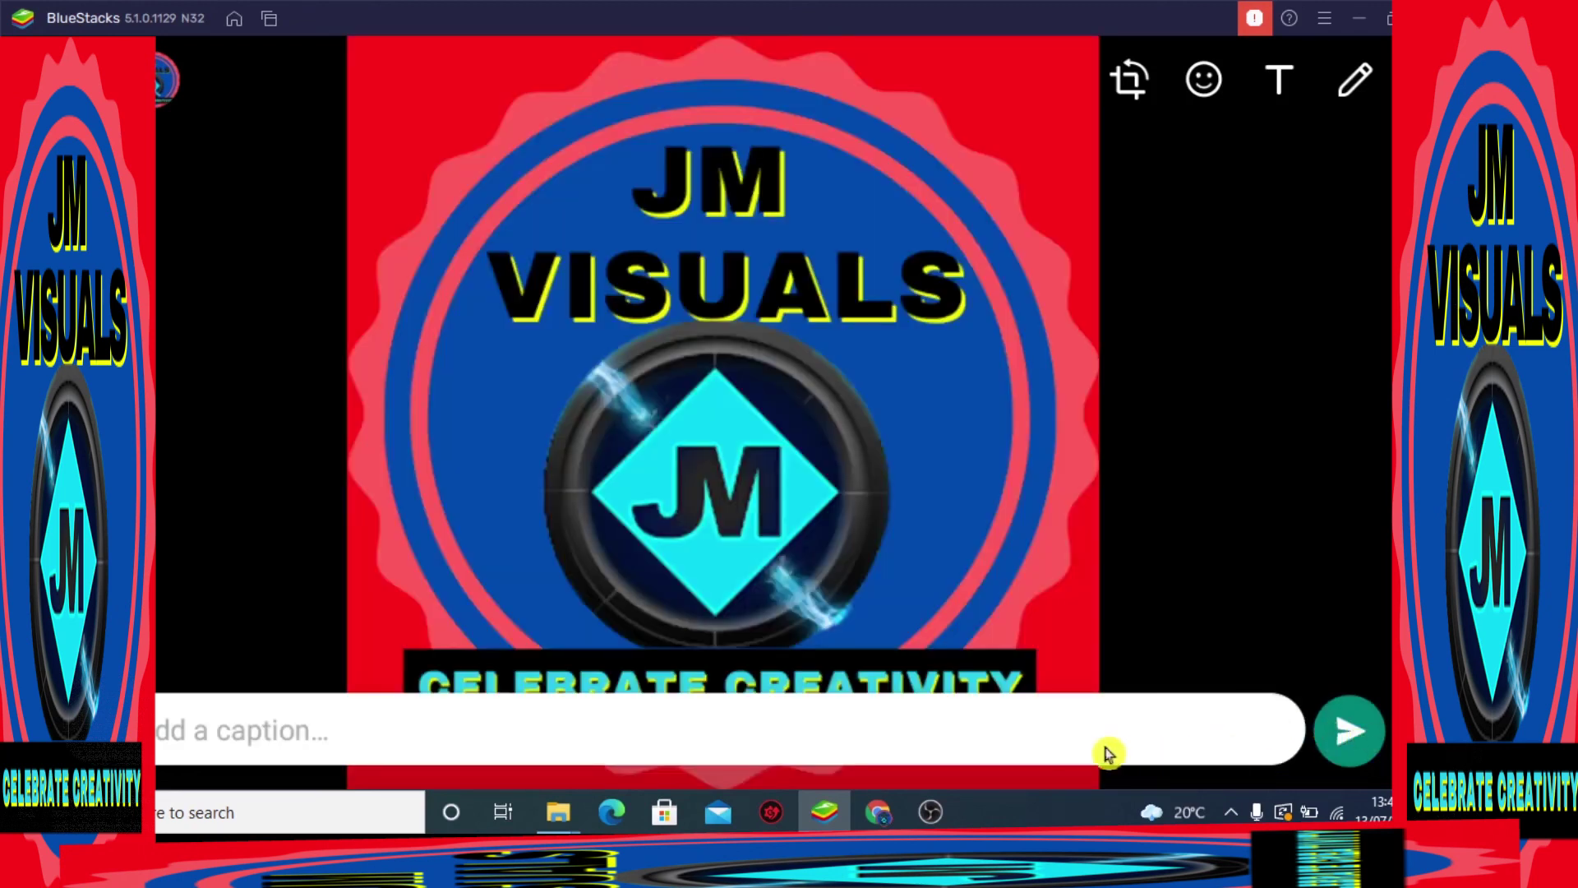
- Post the JM Visuals logo as a WhatsApp Business status update
{"action": "left_click", "coordinate": [1354, 728]}
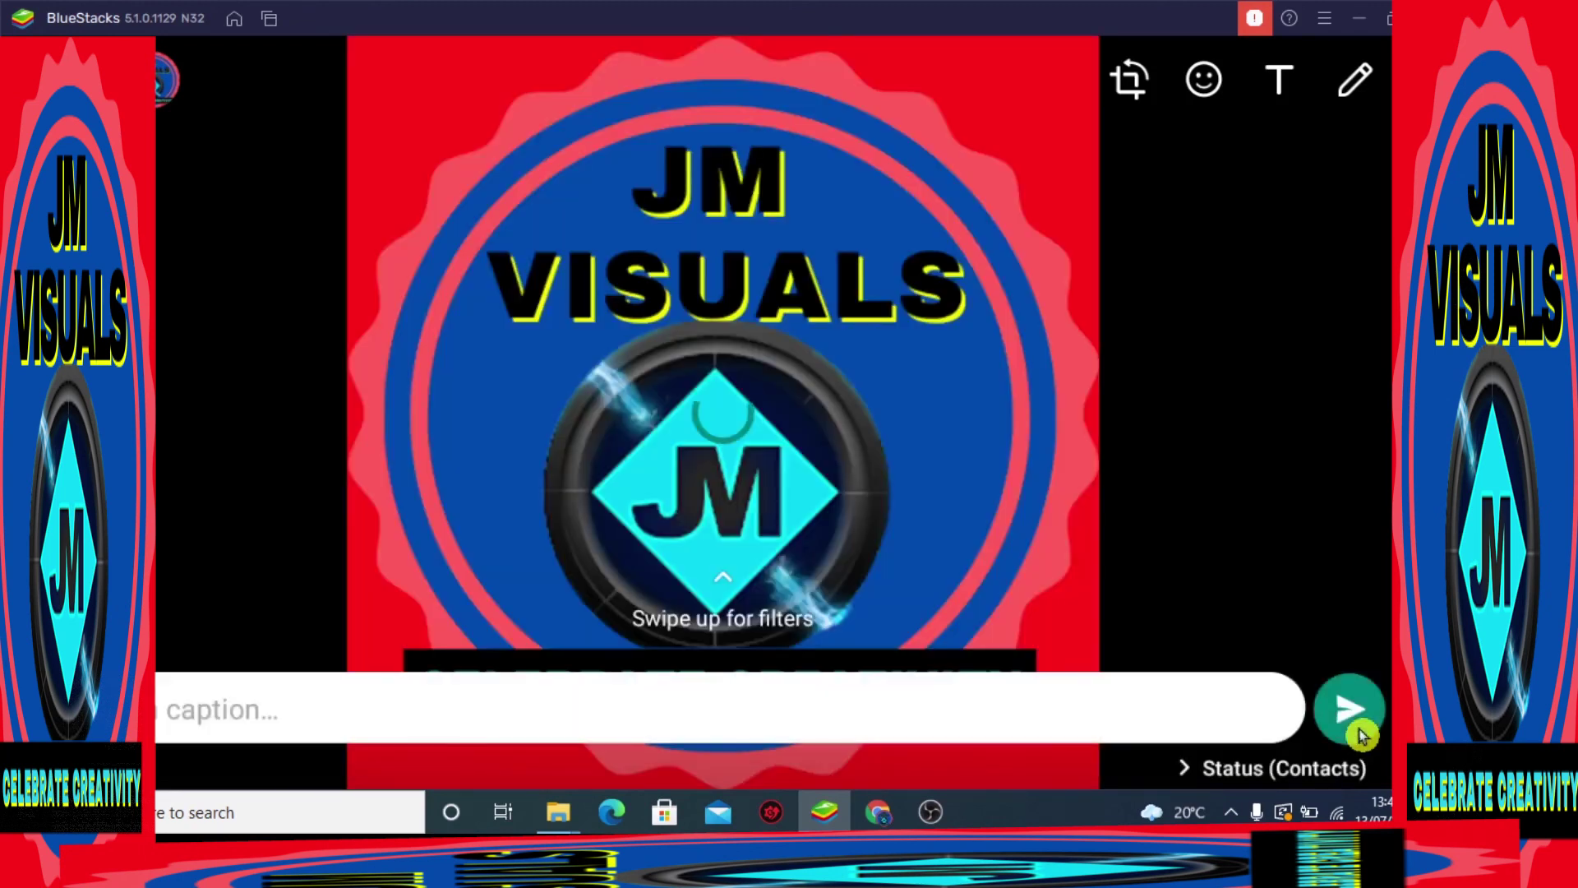